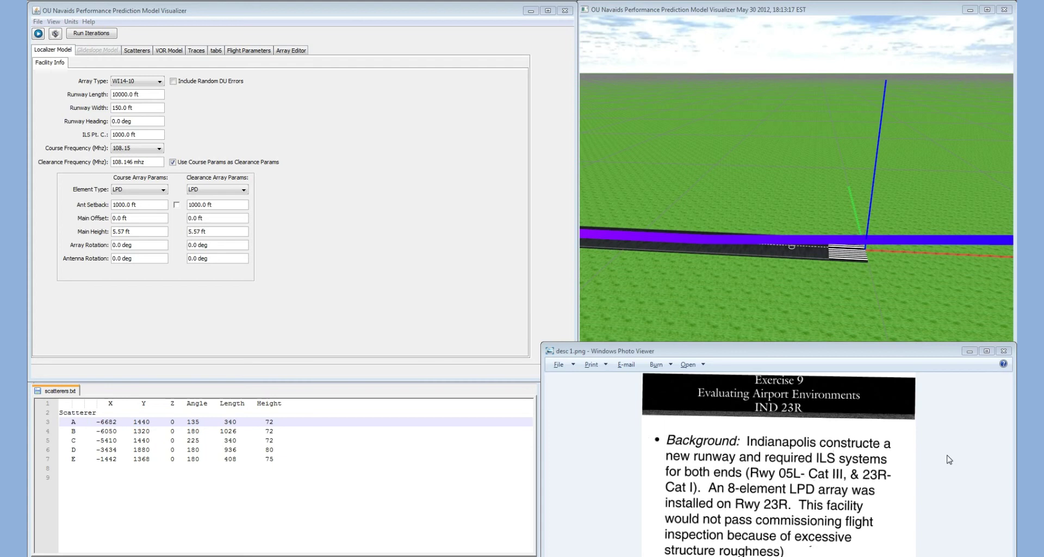
Step: Page through the Exercise 9 slides to read the background, the task and the localizer configuration
click(949, 460)
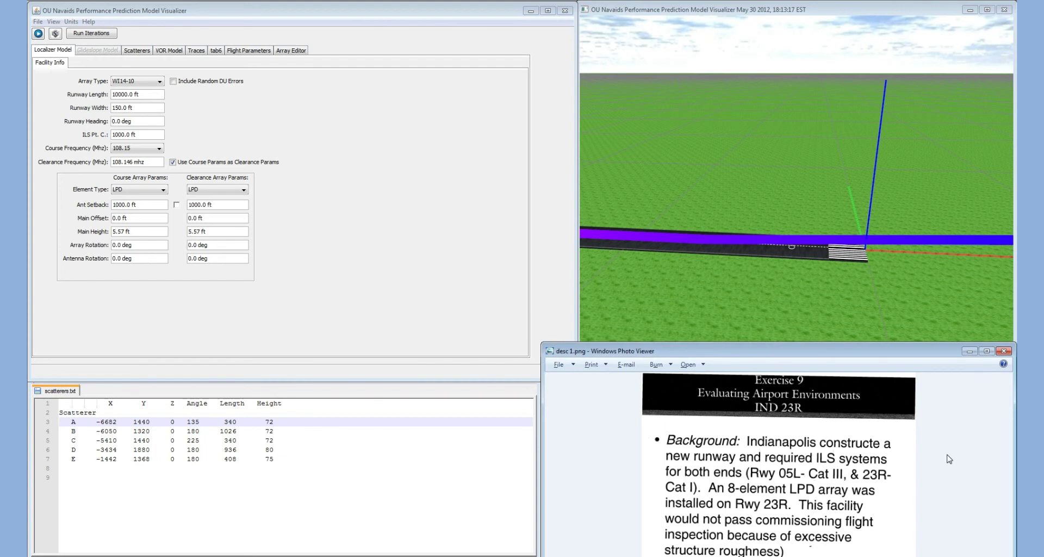
key(Right)
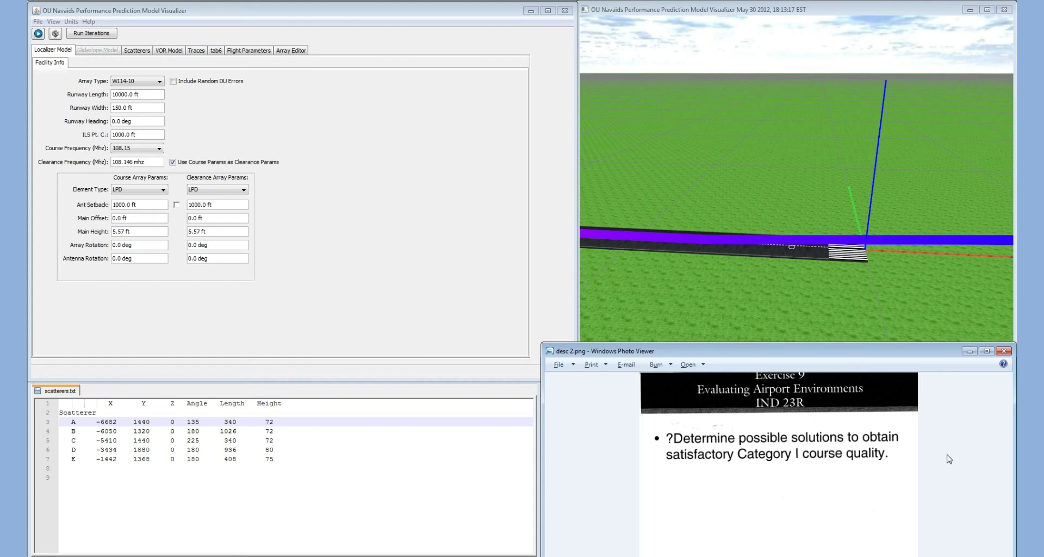
key(Right)
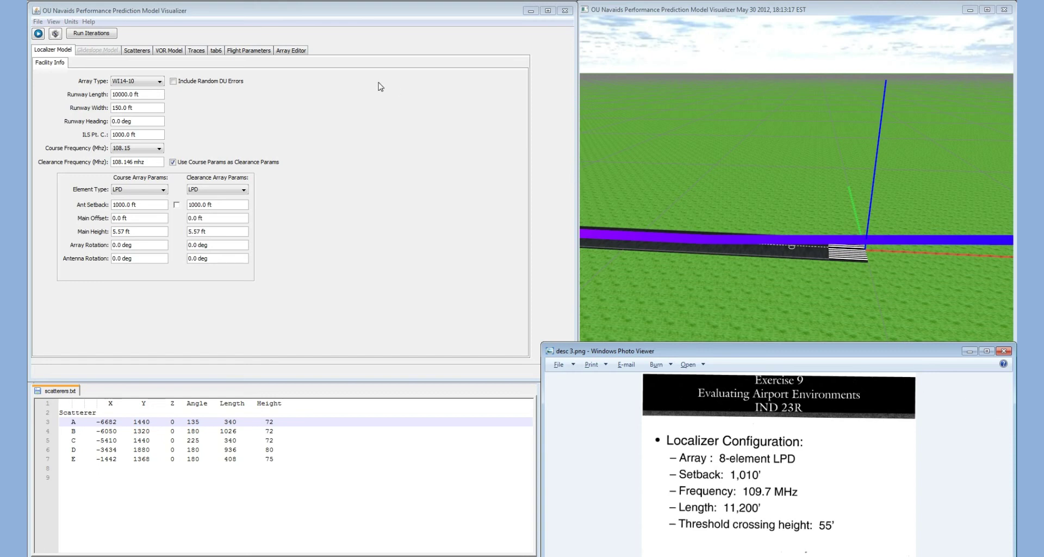
Step: Set the localizer array type to WI8 for the 8-element array
click(385, 118)
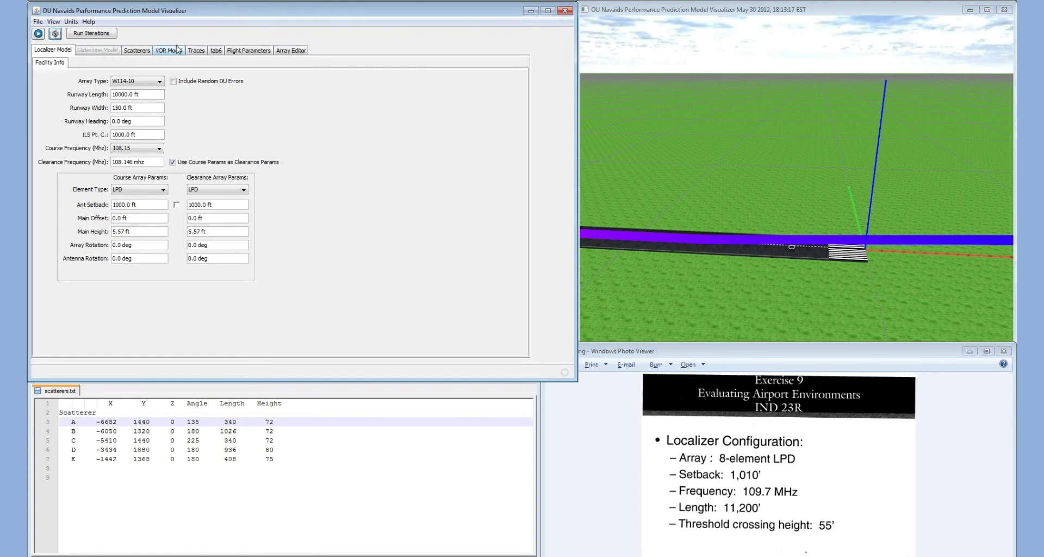
click(39, 23)
mouse_move(54, 34)
click(130, 35)
click(161, 80)
click(159, 148)
click(160, 148)
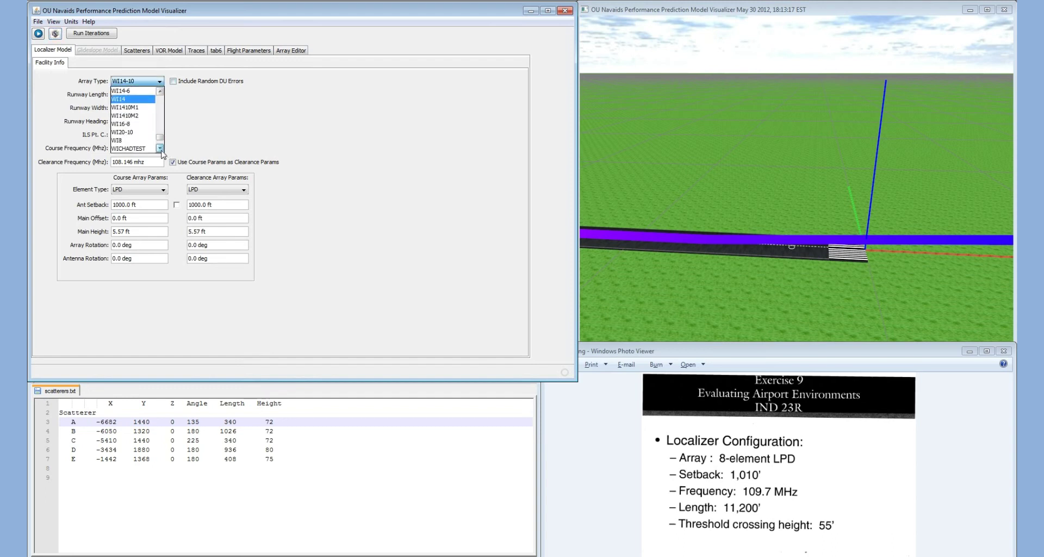
click(137, 143)
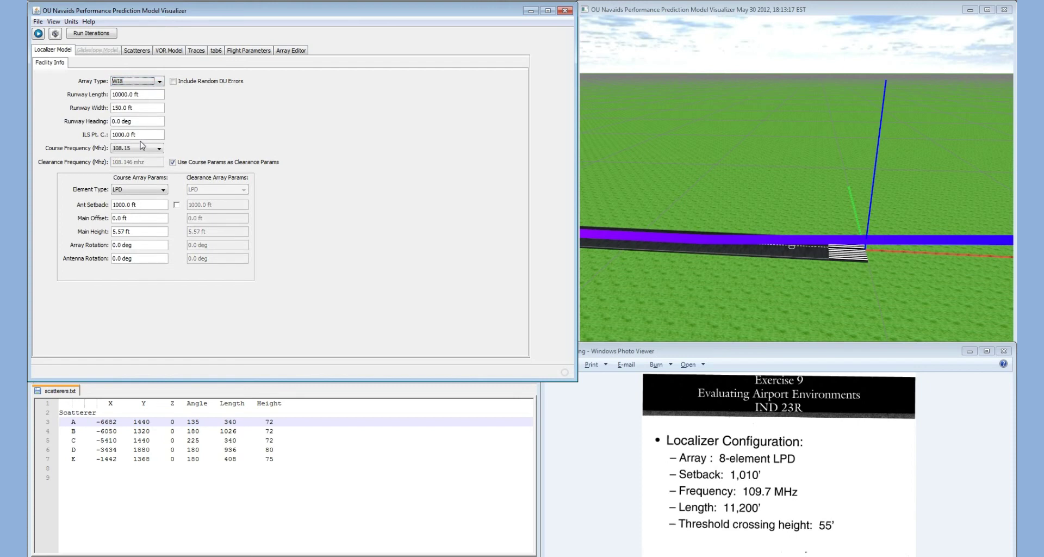
Step: Set the course array's antenna setback to 1010 ft and the course frequency to 109.7 MHz
drag(148, 203, 104, 203)
text(1010.0 ft)
click(159, 148)
click(160, 215)
click(143, 217)
Step: Set the localizer's runway length to 11200 ft
drag(150, 95, 89, 97)
text(11200)
key(Return)
Step: Check the ILS 3 approach's altitude at threshold against the specified 55 ft crossing height
click(246, 50)
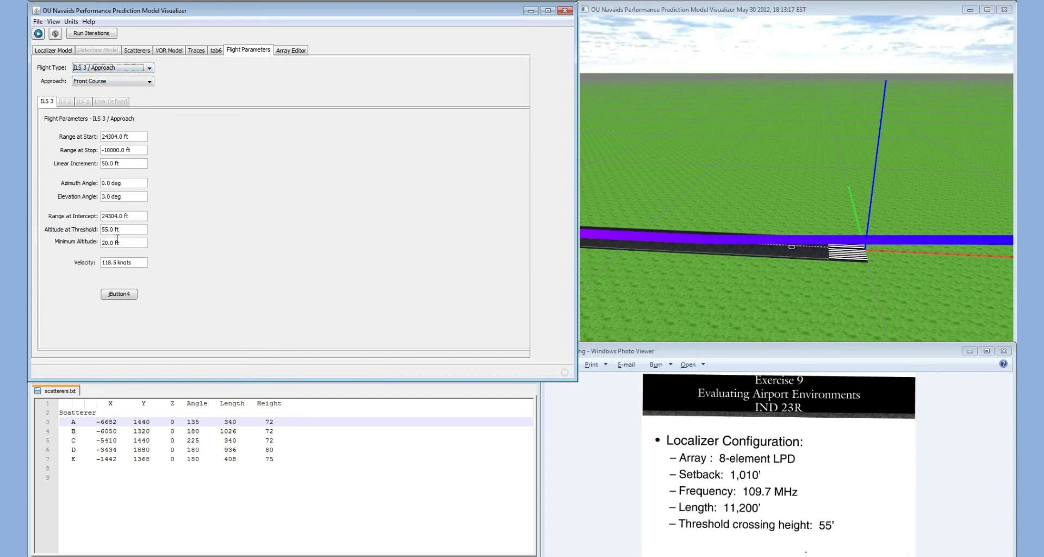
drag(126, 230, 85, 229)
click(800, 217)
drag(795, 229, 751, 191)
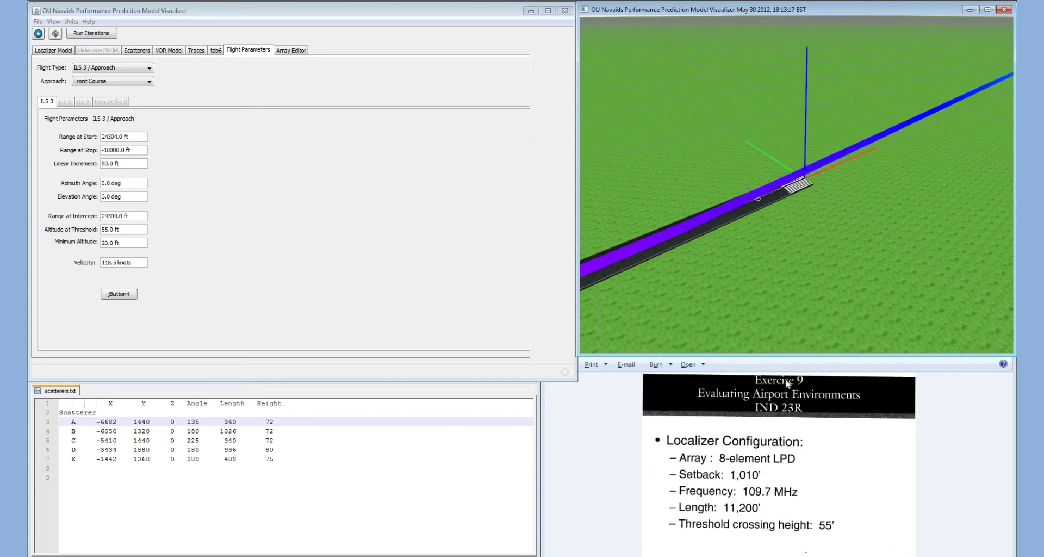
Step: Bring up the IND 23R layout slide and compare it with the runway in the 3D view
click(953, 471)
key(Right)
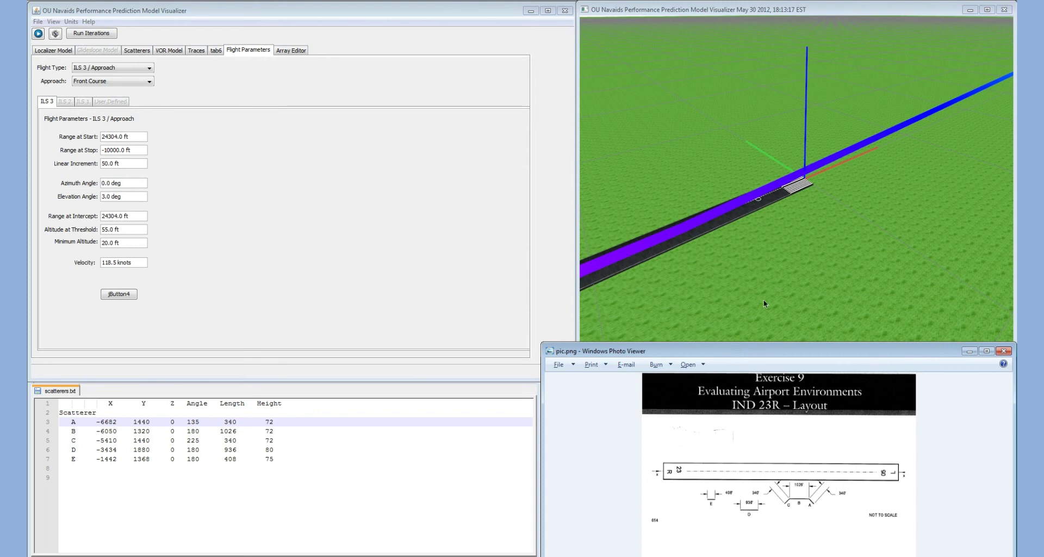
mouse_move(724, 223)
mouse_down()
mouse_move(724, 283)
mouse_move(724, 240)
mouse_up()
scroll(724, 223, down, 5)
drag(760, 174, 764, 173)
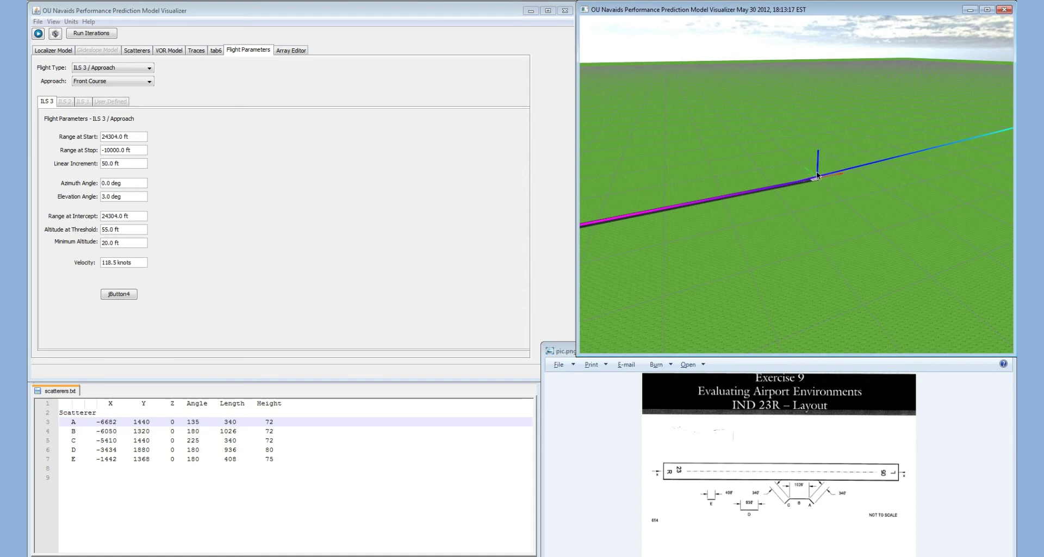
mouse_move(817, 173)
mouse_down()
mouse_move(718, 169)
mouse_move(598, 144)
mouse_move(730, 174)
mouse_up()
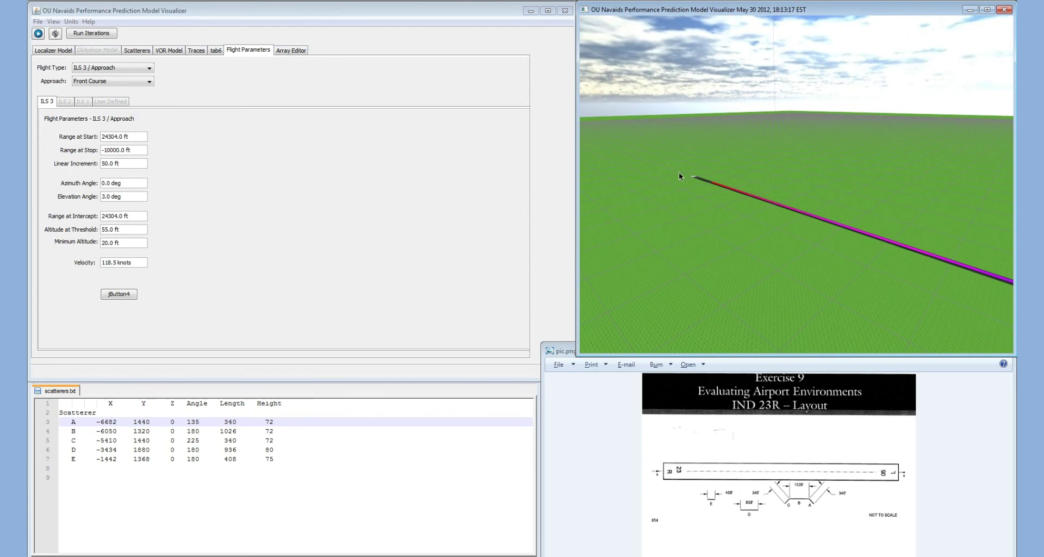
drag(738, 216, 947, 248)
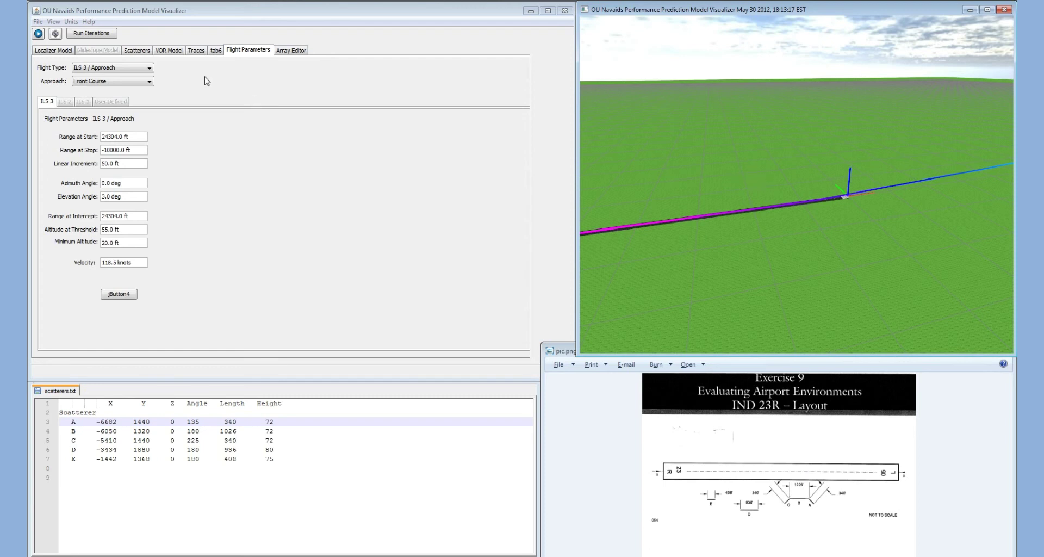
Step: Start a scatterer group in the Scatterer Group Editor and add one steel plate to it
click(136, 51)
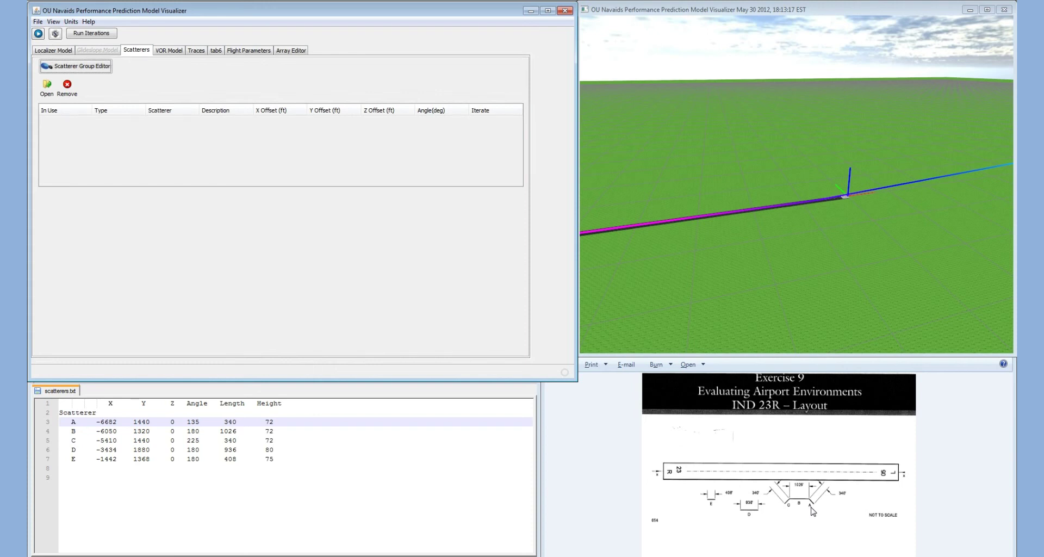
click(75, 66)
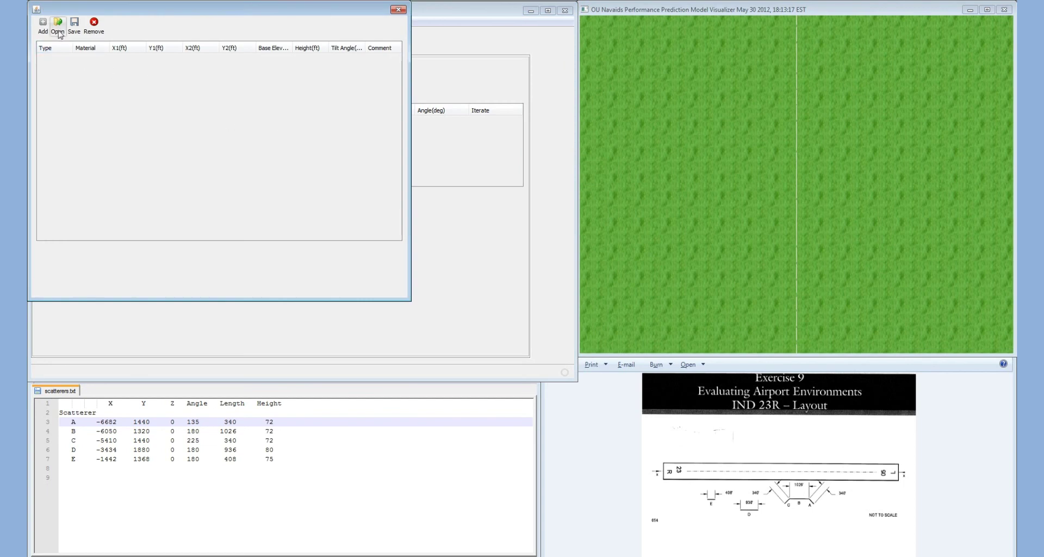
click(42, 25)
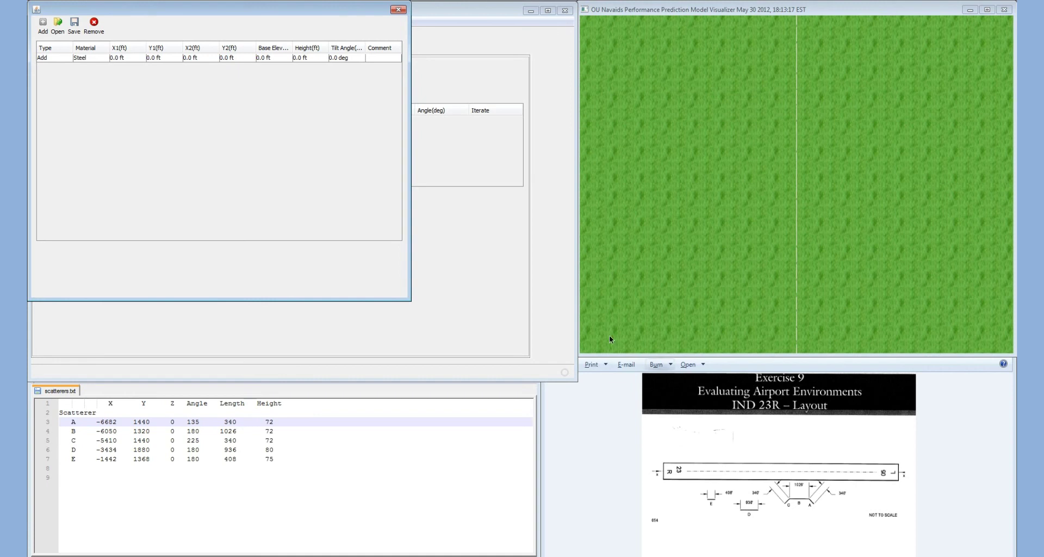
Step: Set the plate's X1 to 170 ft and X2 to -170 ft for scatterer A's length
double_click(132, 57)
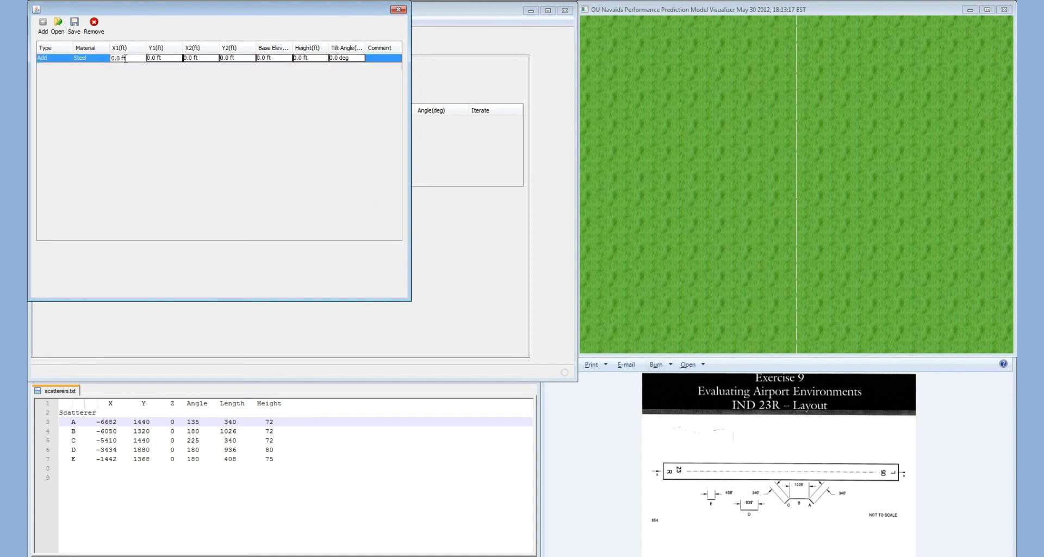
triple_click(126, 59)
text(170)
key(Tab)
triple_click(207, 58)
text(-170)
key(Return)
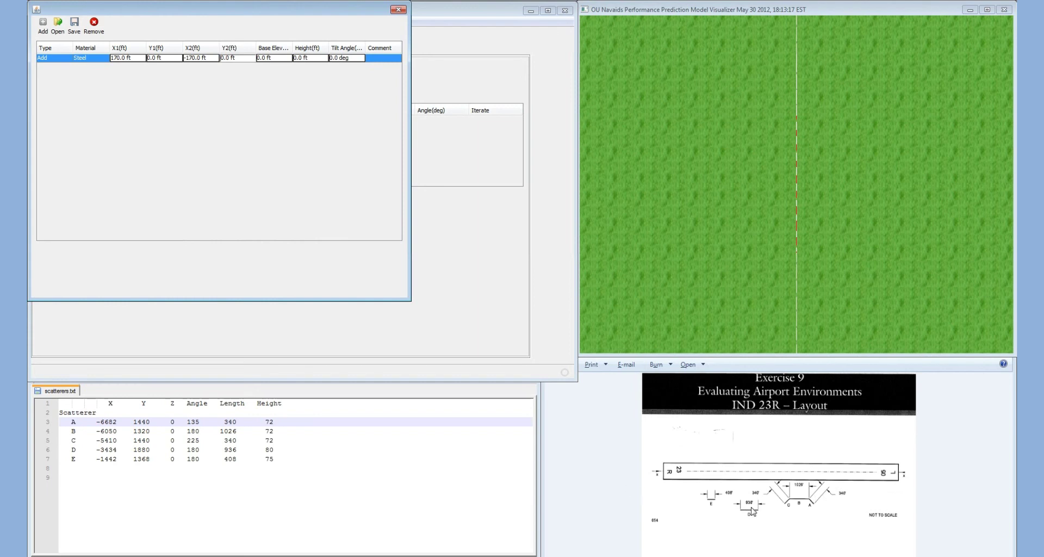
Step: Set the plate's height to 72 ft from the scatterer list and inspect it in the 3D view
click(317, 439)
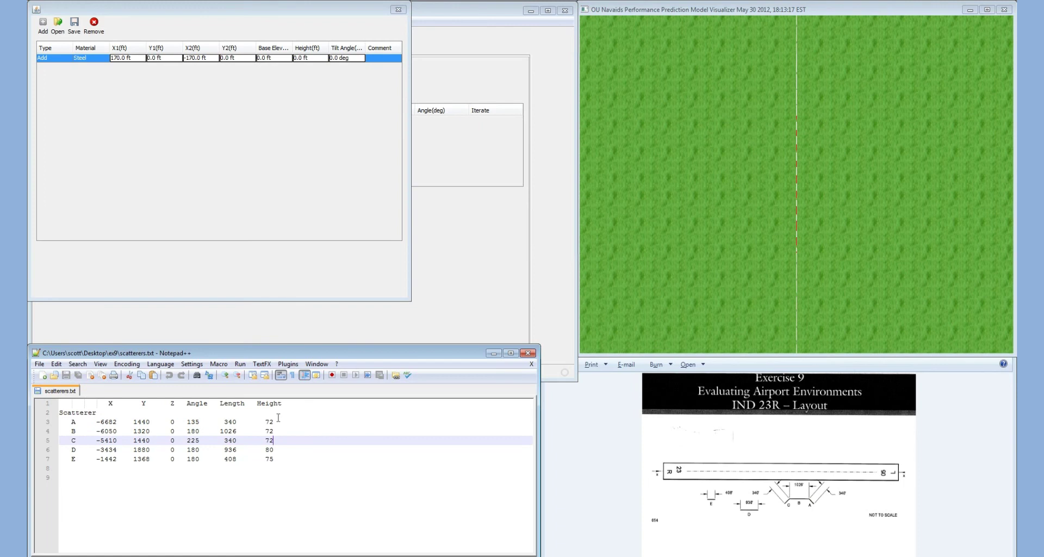
click(313, 60)
click(315, 63)
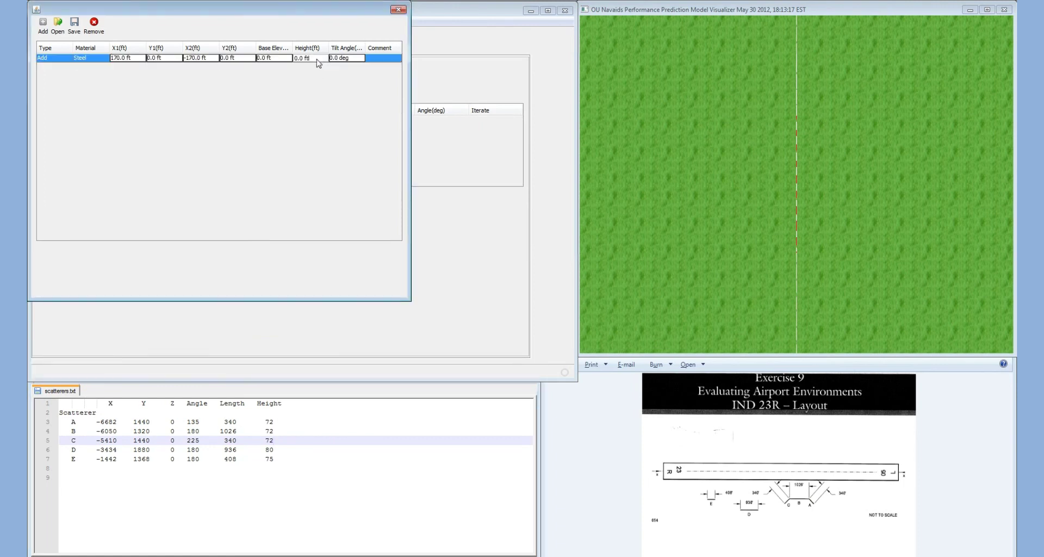
text(72)
key(Return)
drag(802, 186, 870, 234)
drag(796, 236, 796, 264)
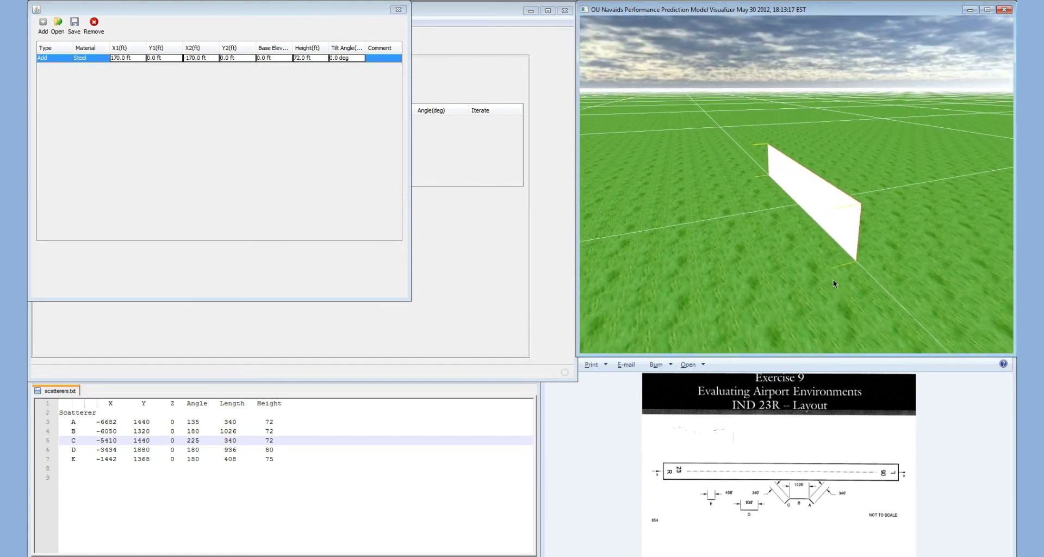
Step: Save the scatterer group as ex9A and close the group editor
click(74, 27)
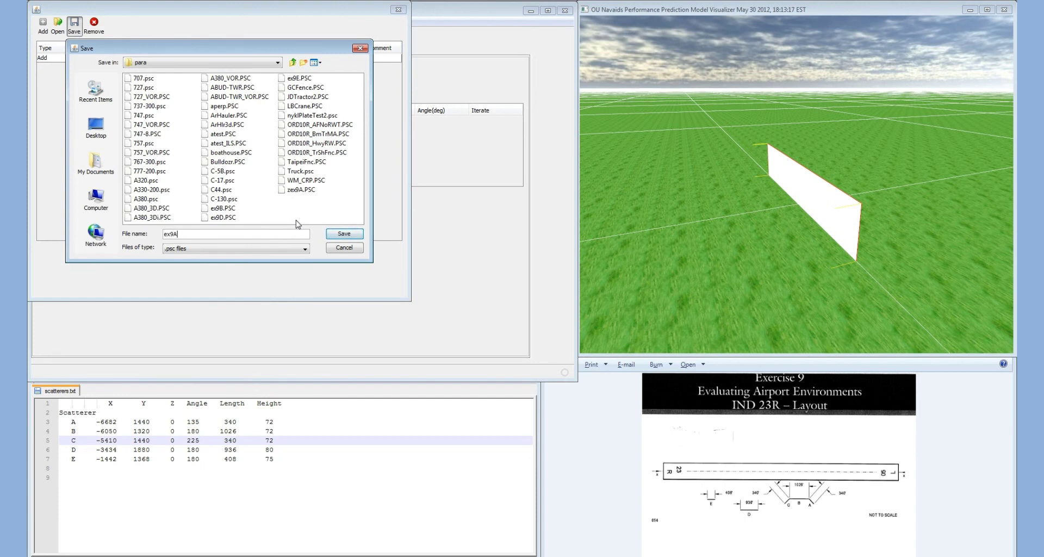
click(344, 233)
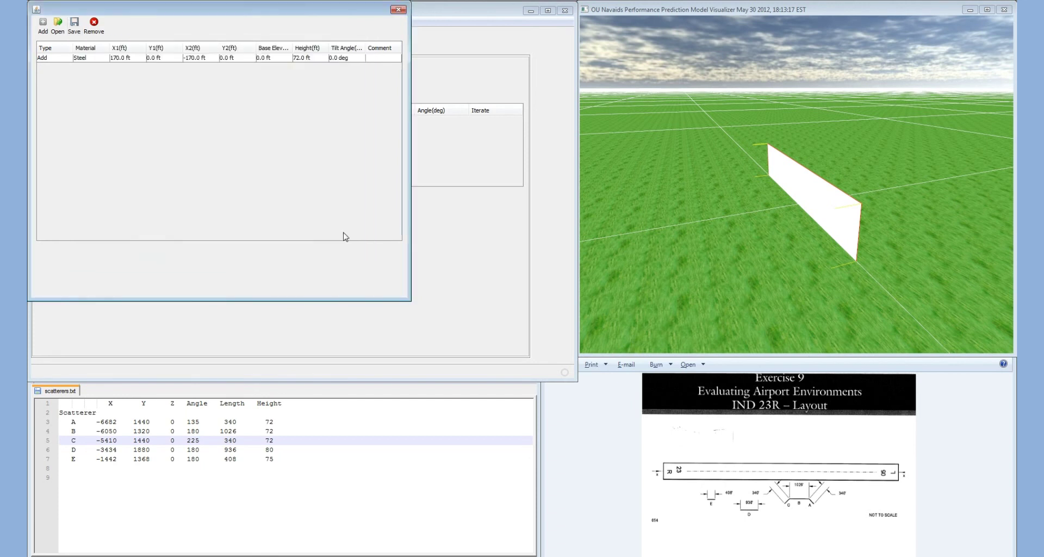
click(398, 10)
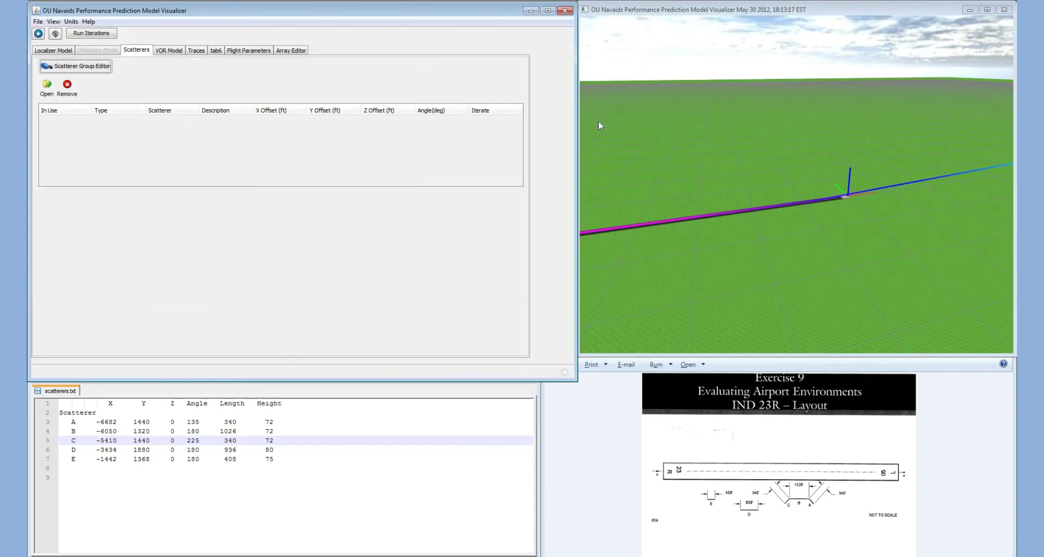
Step: Load the ex9A.psc scatterer group into the localizer model's scatterers
drag(827, 208, 822, 233)
click(46, 87)
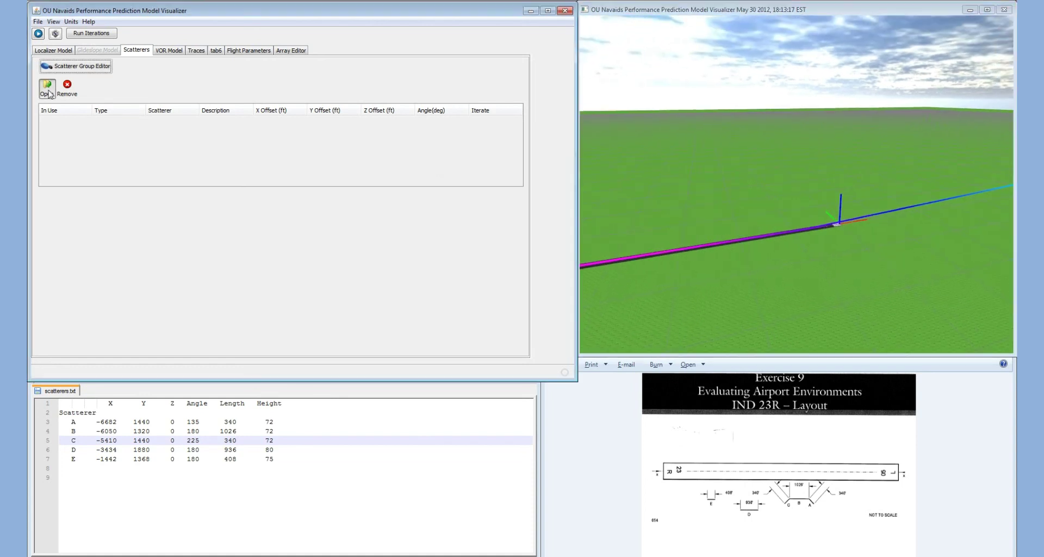
click(382, 123)
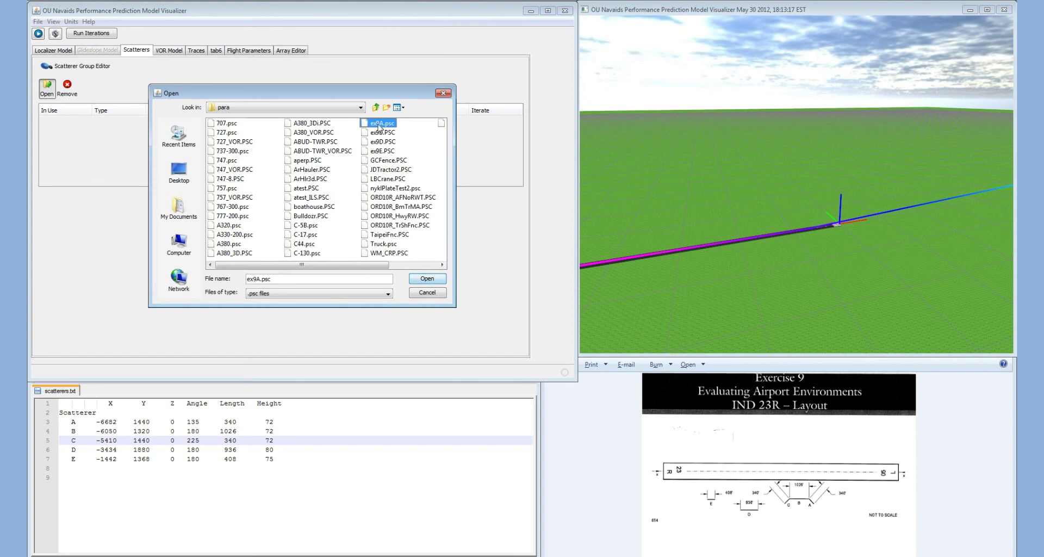
click(428, 279)
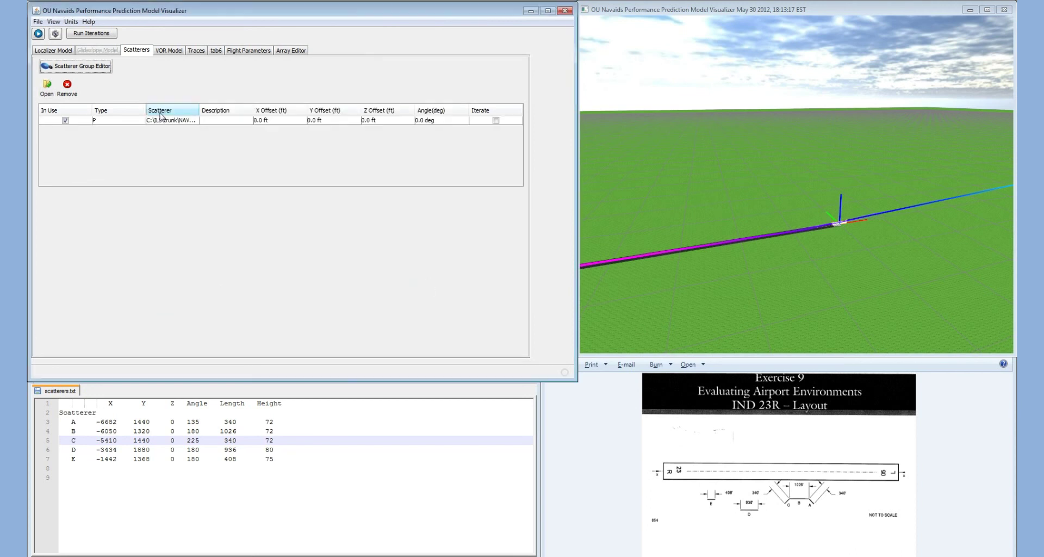
Step: Place the ex9A scatterer at an X offset of -6682 ft and a Y offset of 1440 ft
double_click(840, 226)
scroll(840, 226, up, 5)
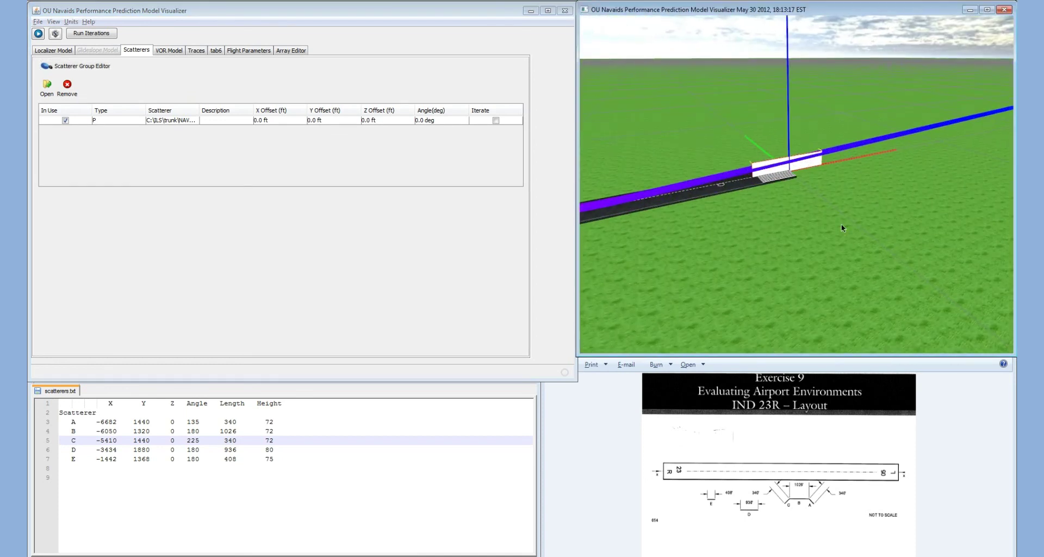
drag(805, 166, 762, 223)
scroll(789, 193, up, 3)
scroll(789, 193, down, 3)
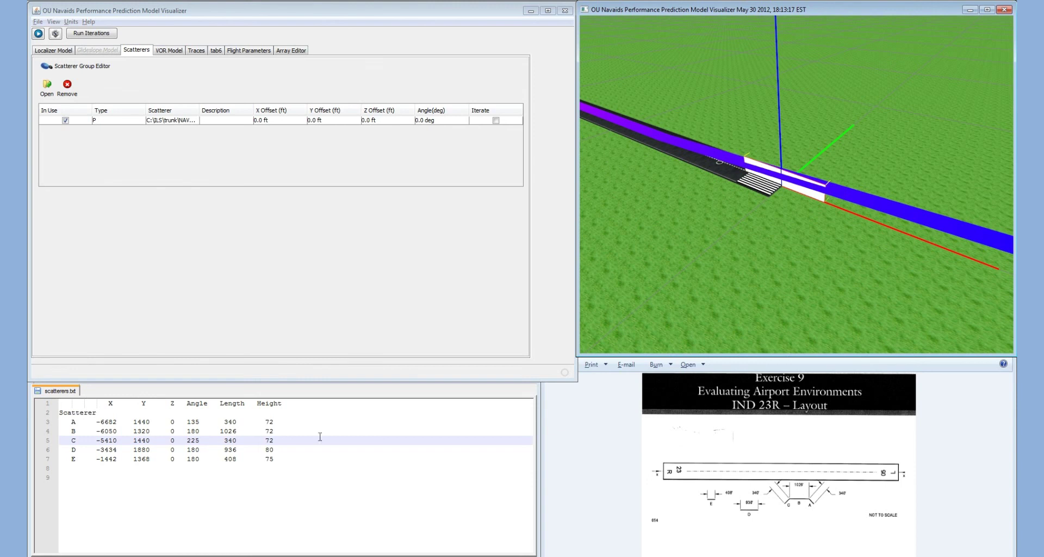
click(287, 120)
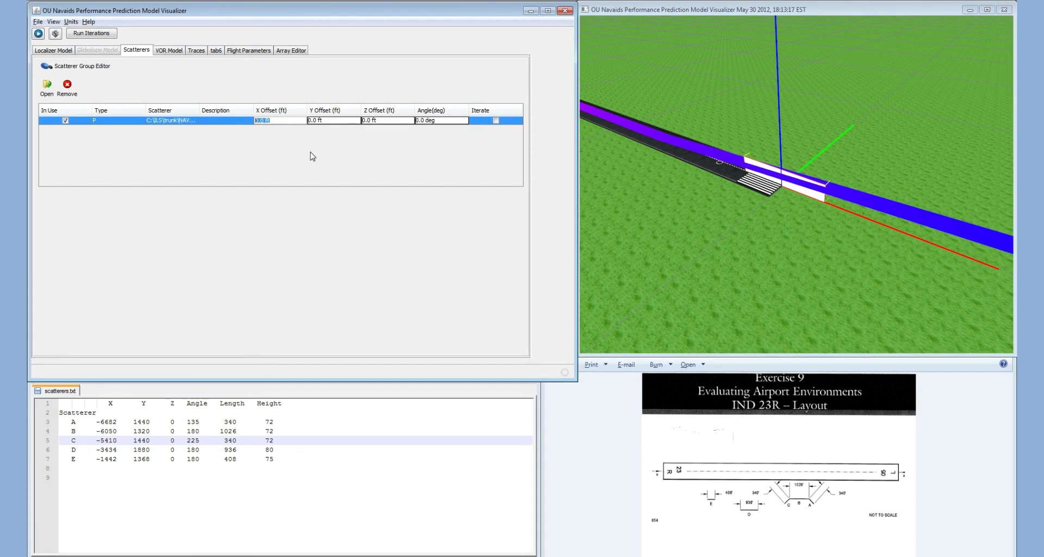
text(-6682)
key(Tab)
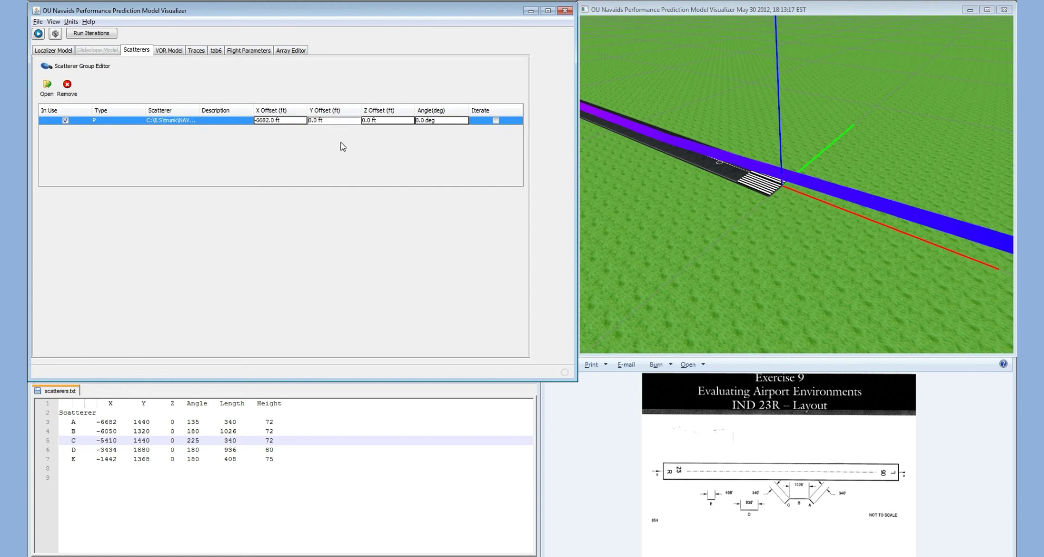
drag(333, 121, 288, 121)
text(1440)
key(Tab)
Step: Rotate the ex9A scatterer to an angle of 135 degrees
drag(650, 147, 736, 176)
double_click(735, 166)
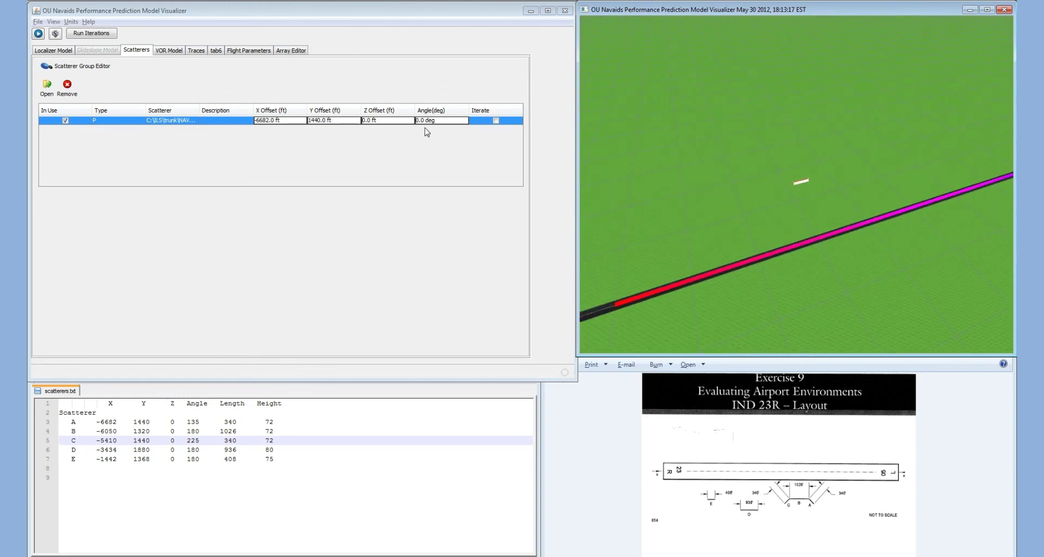
click(444, 120)
key(ctrl+a)
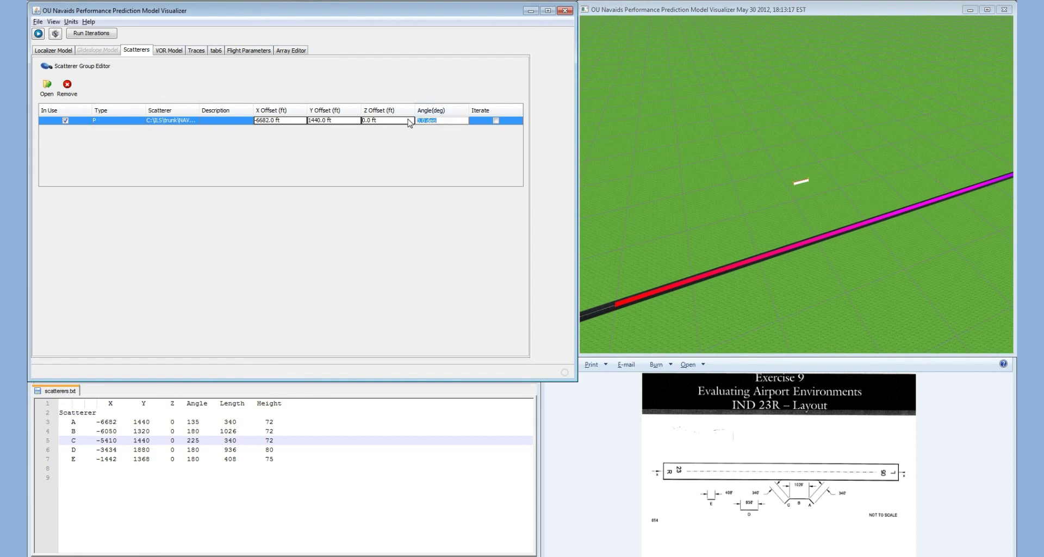
text(135)
key(Return)
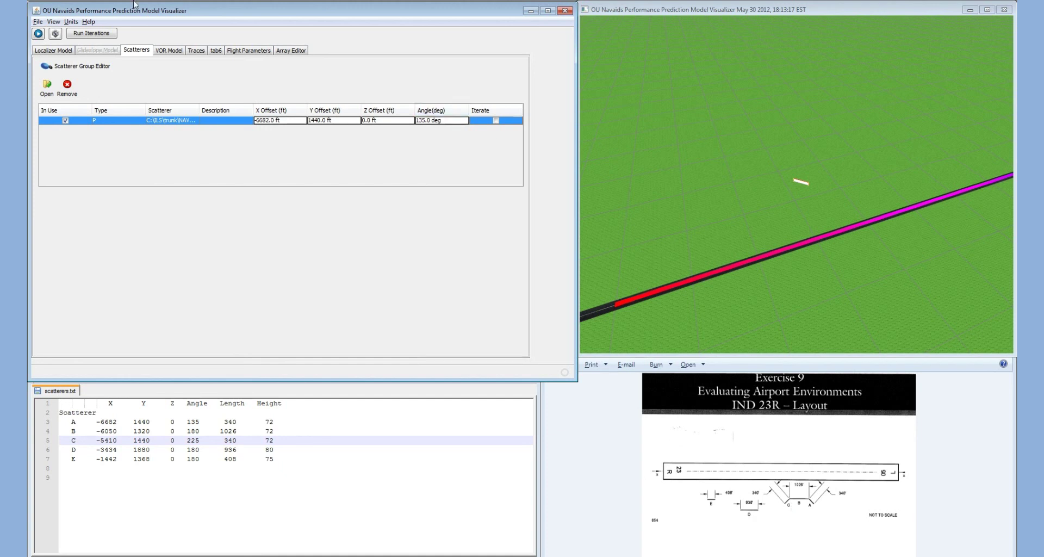
Step: Load the ex9B.PSC scatterer group as the second scatterer
click(47, 87)
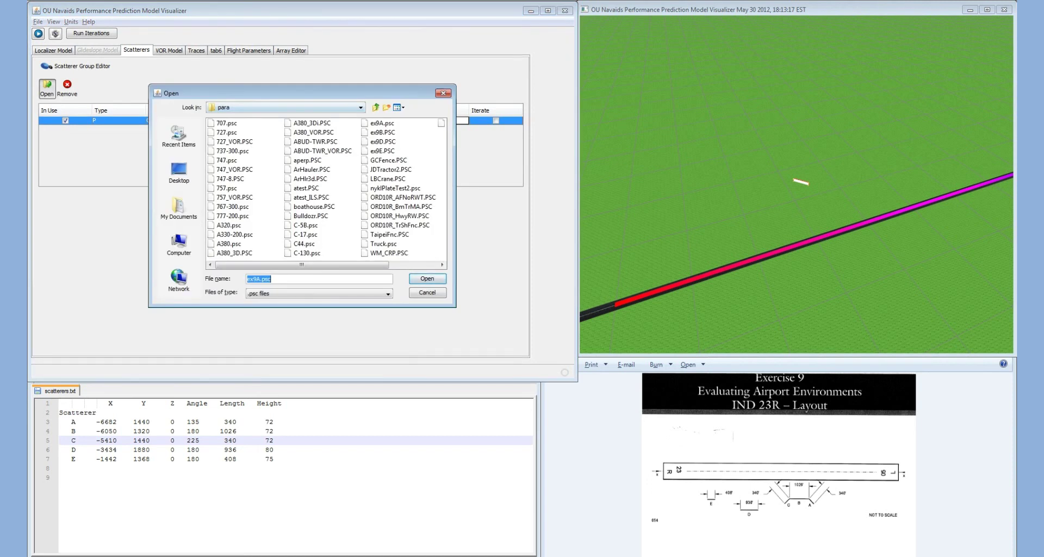
click(382, 132)
click(427, 278)
drag(797, 185, 889, 213)
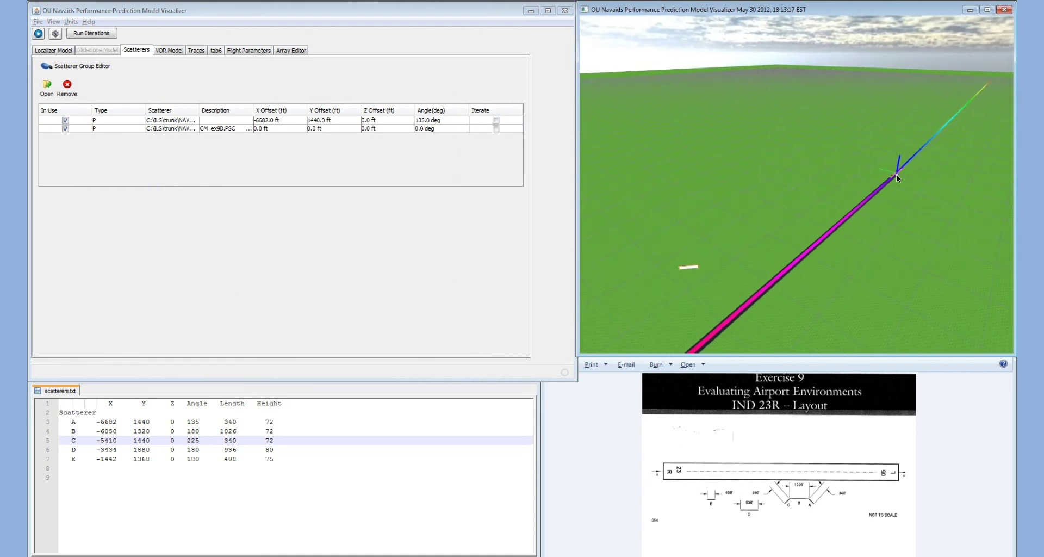
Step: Place the ex9B scatterer at an X offset of -6050 ft and a Y offset of 1320 ft
drag(895, 174, 804, 179)
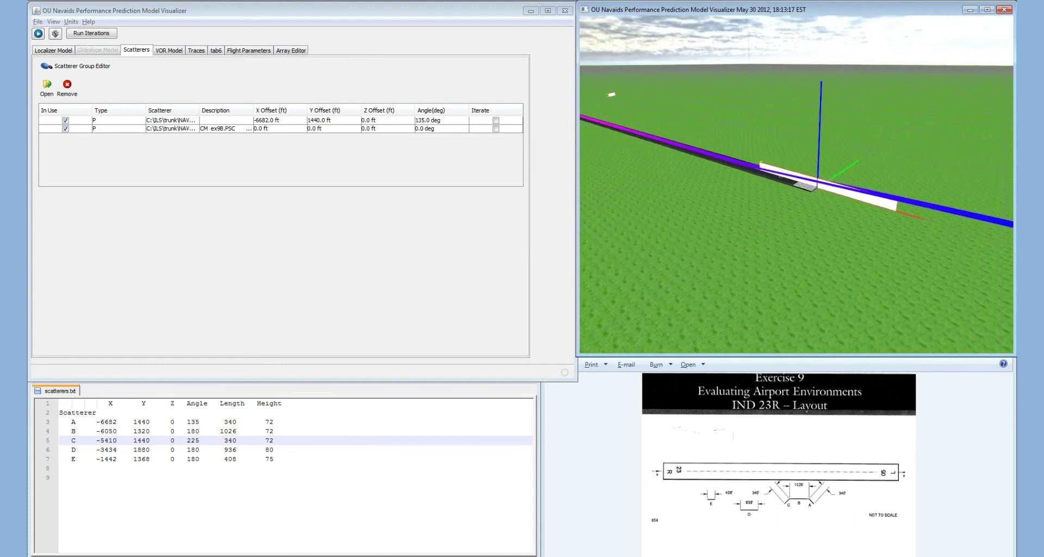
click(278, 132)
text(-6050)
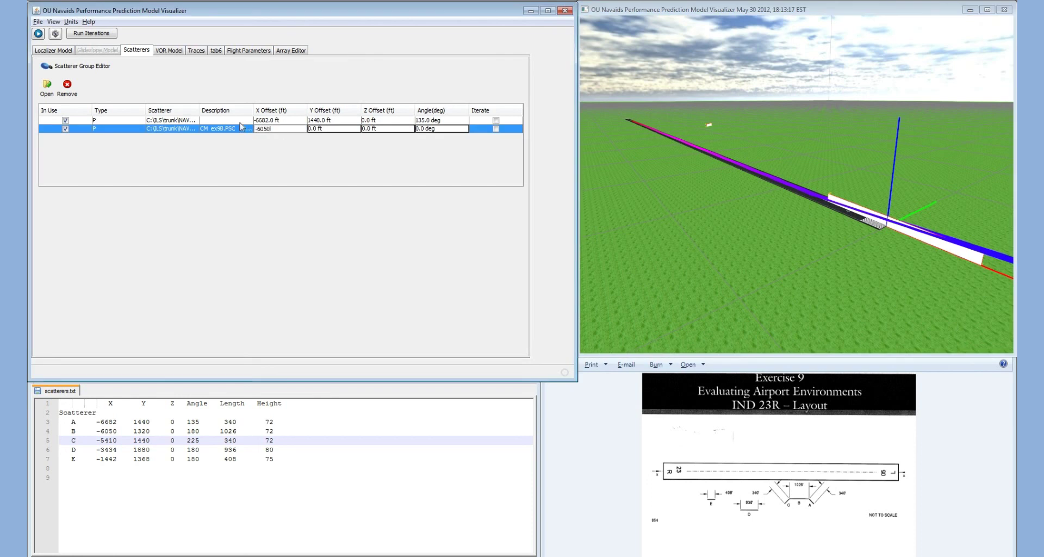
key(Return)
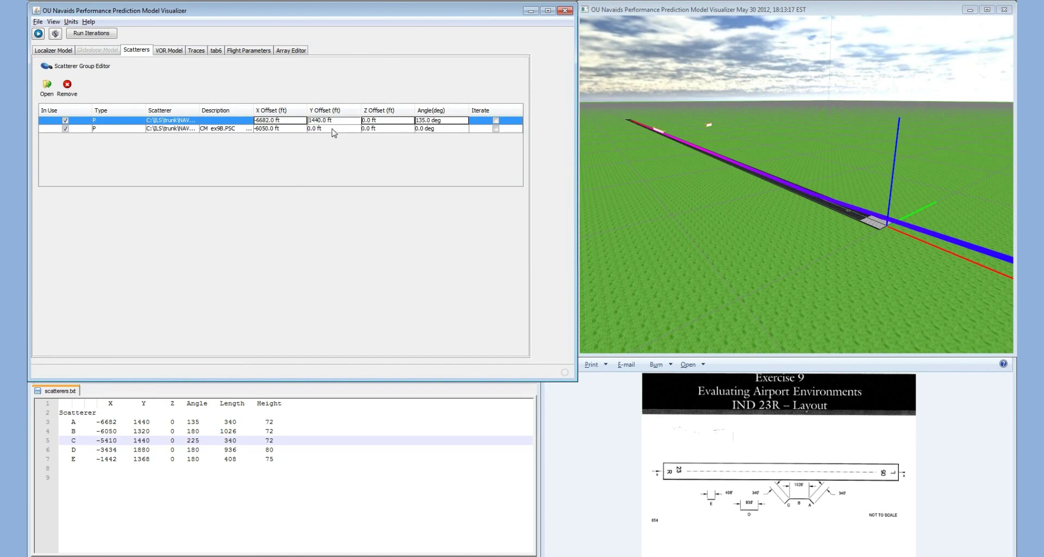
drag(332, 128, 281, 126)
text(1)
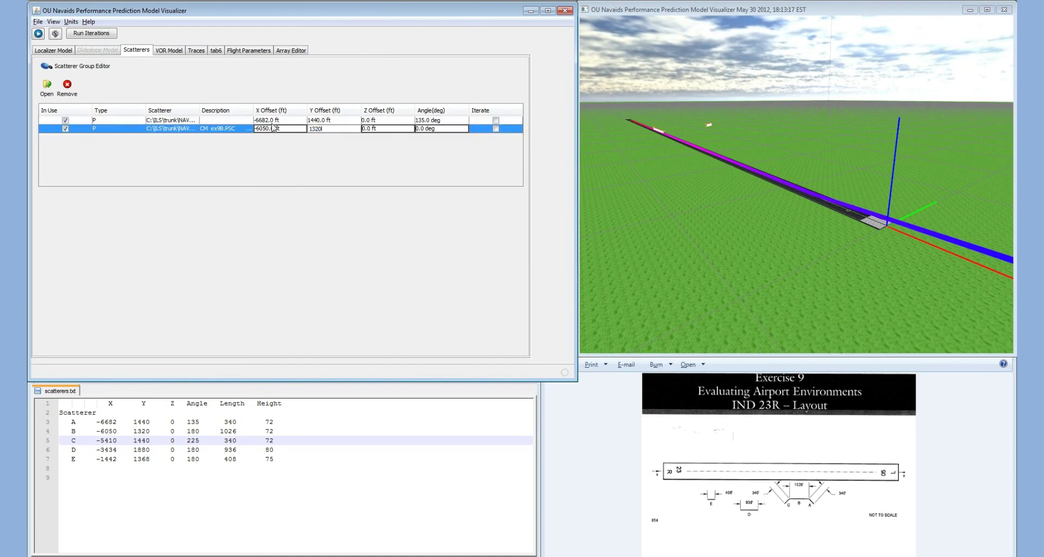
text(320)
key(Return)
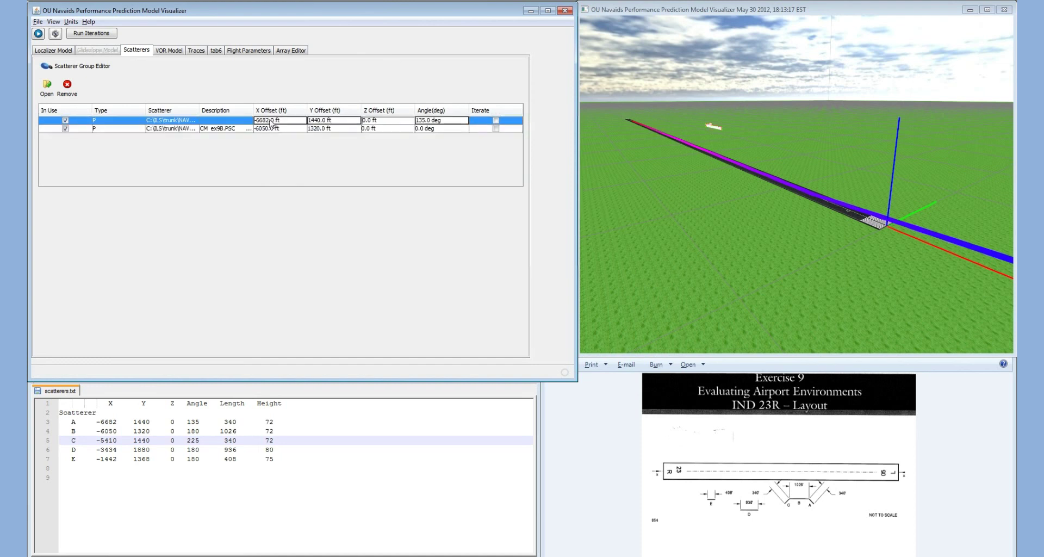
Step: Rotate the ex9B scatterer to an angle of 180 degrees
click(441, 129)
text(180)
key(Return)
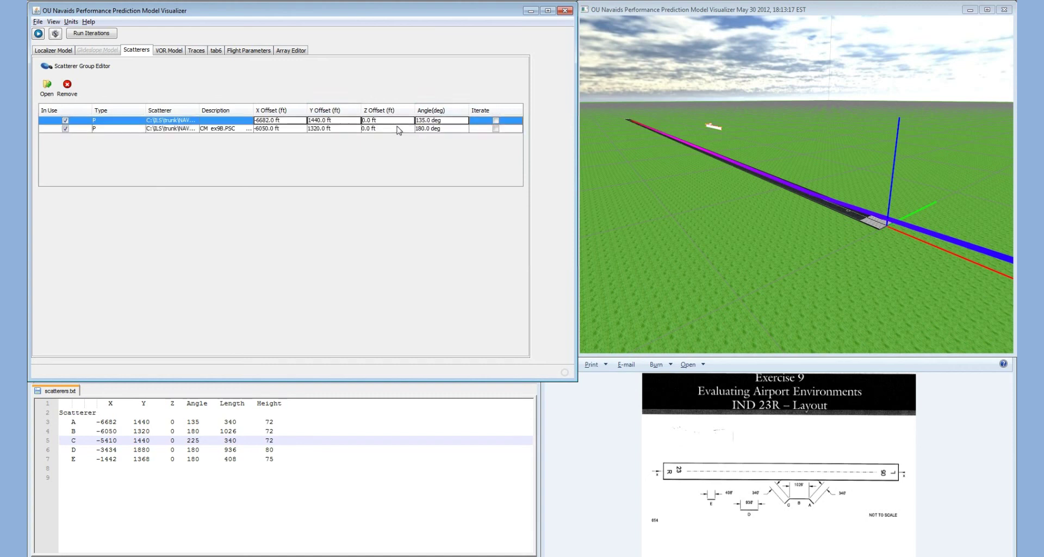
Step: Load the ex9A.psc scatterer group again as the third scatterer, representing scatterer C
click(47, 89)
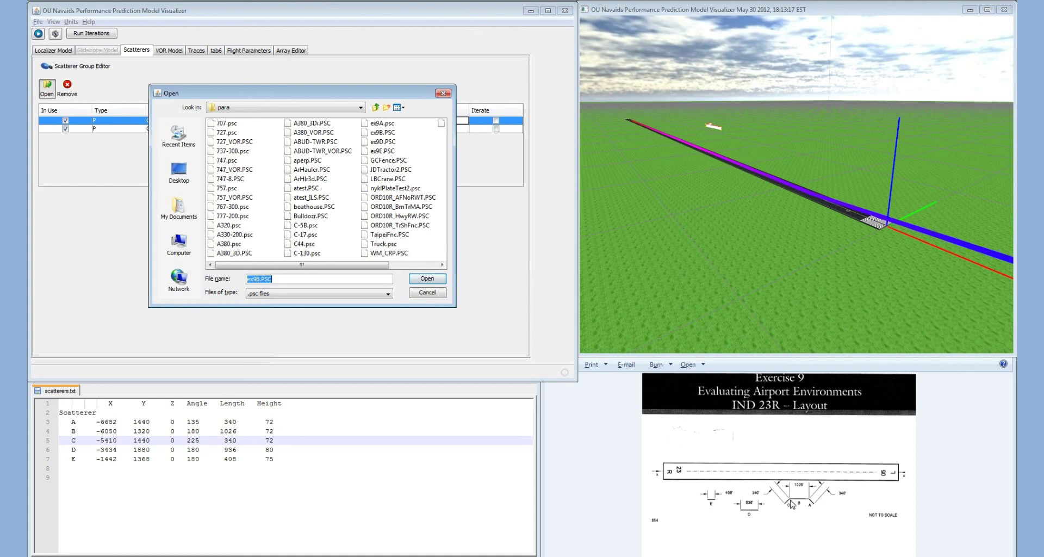
click(382, 124)
click(427, 278)
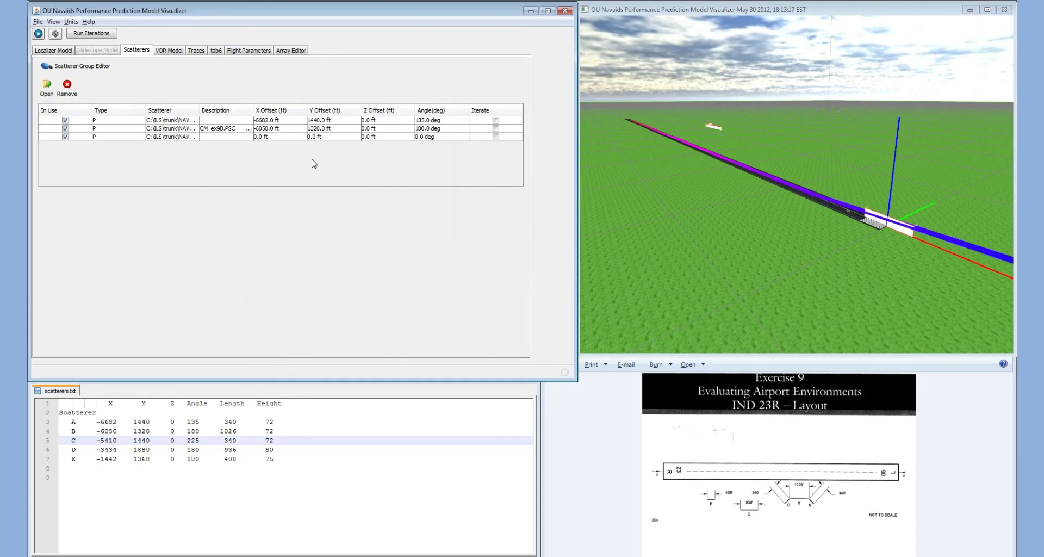
Step: Place the third scatterer at an X offset of -5410 ft and a Y offset of 1440 ft
click(274, 140)
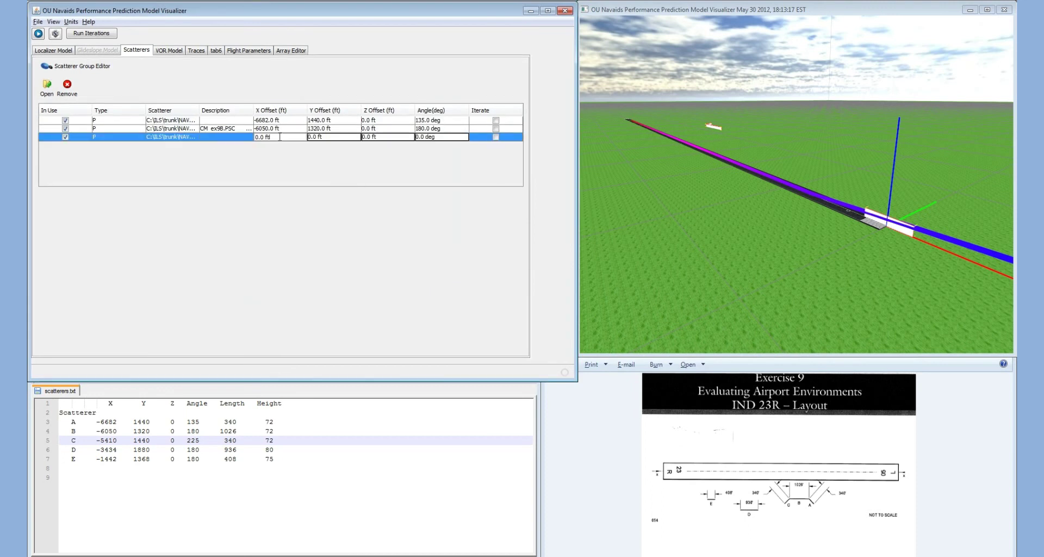
click(276, 136)
text(-541)
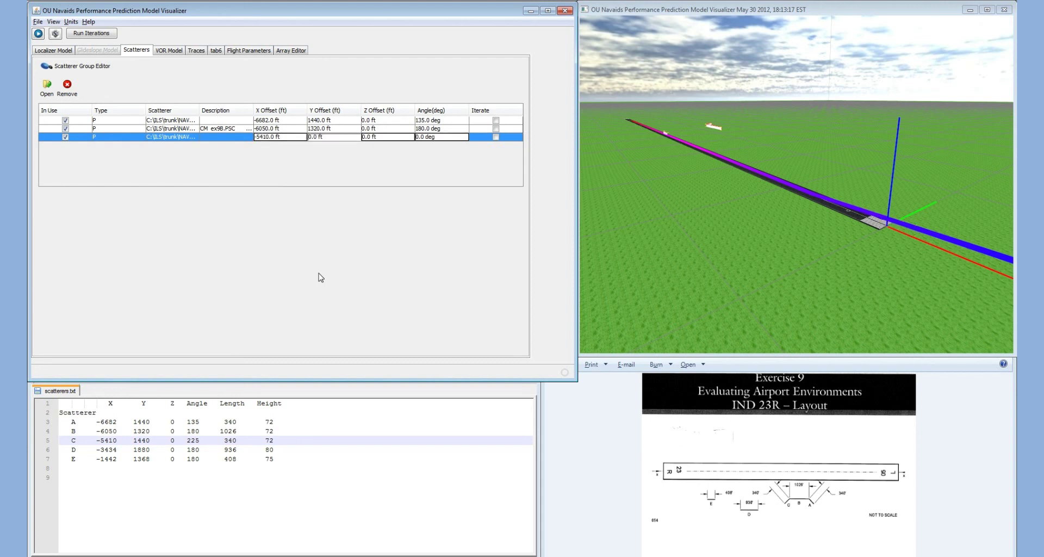
double_click(333, 137)
text(1440)
key(Return)
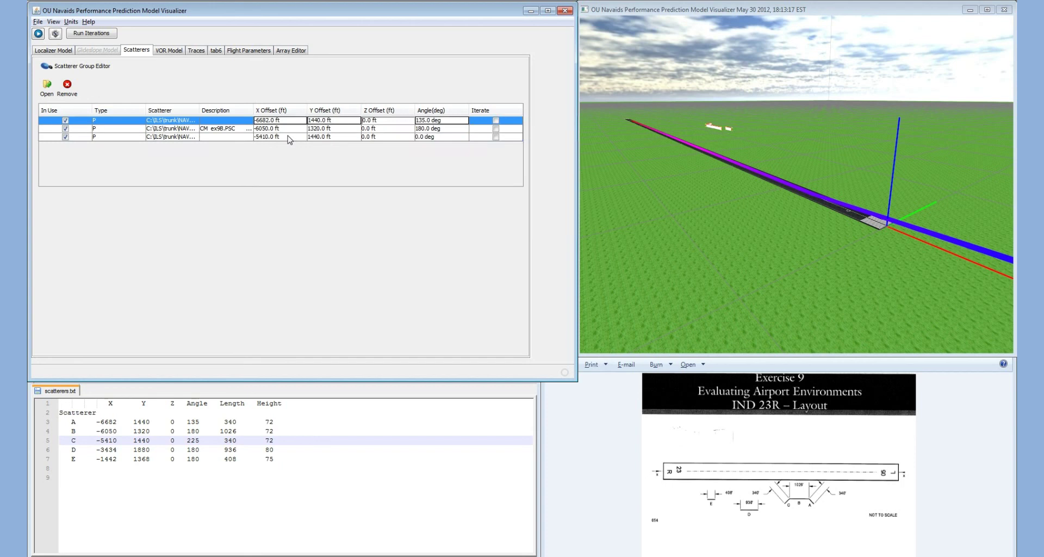
Step: Rotate the third scatterer to an angle of 225 degrees
double_click(423, 137)
text(22)
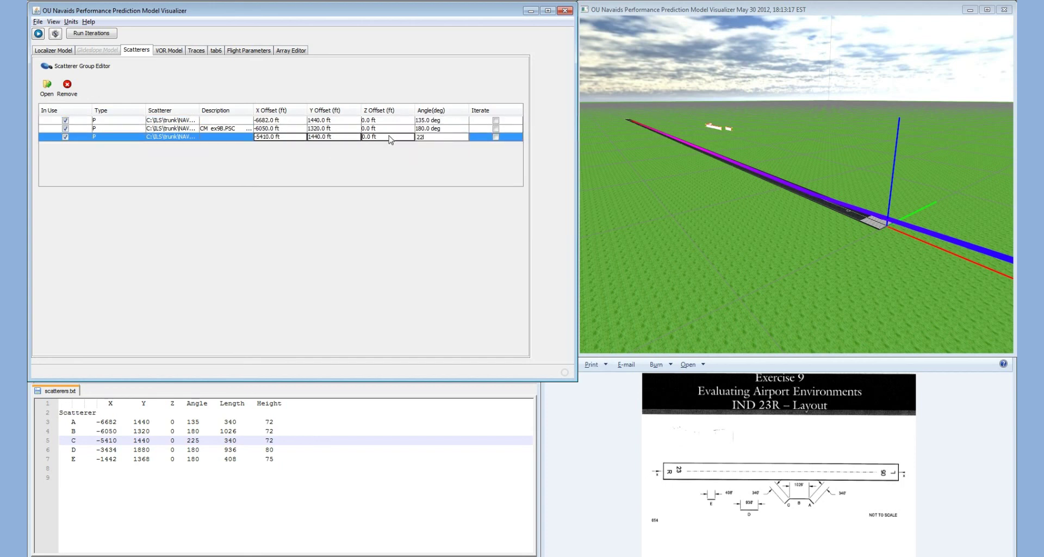
text(5)
key(Return)
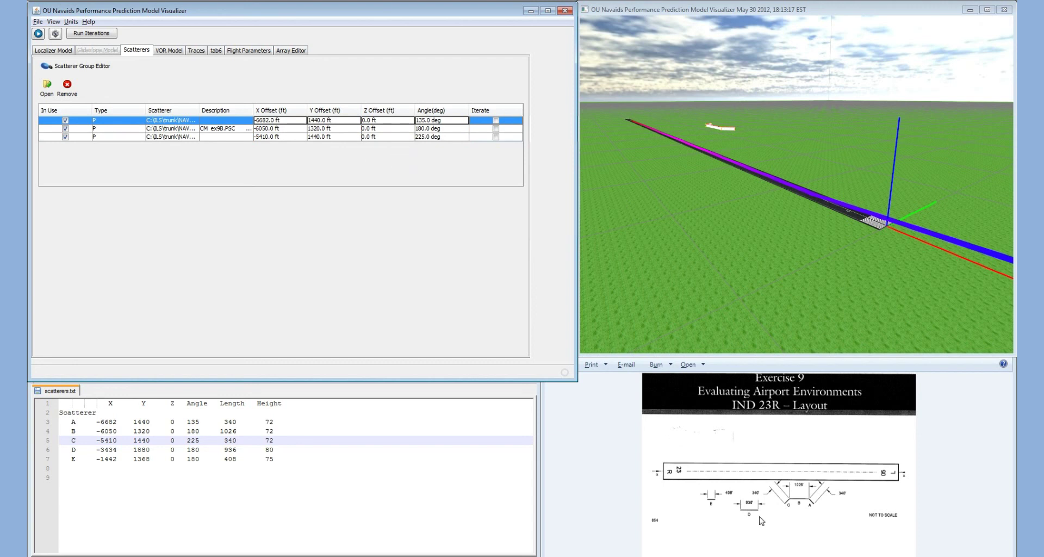
Step: Load the ex9D.PSC scatterer group as the fourth scatterer
click(50, 84)
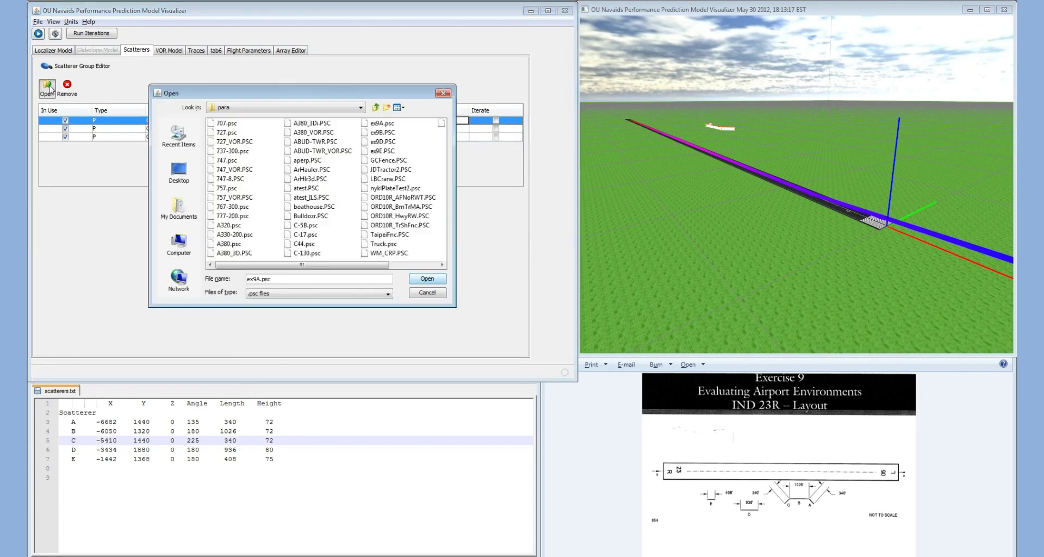
click(383, 142)
click(427, 278)
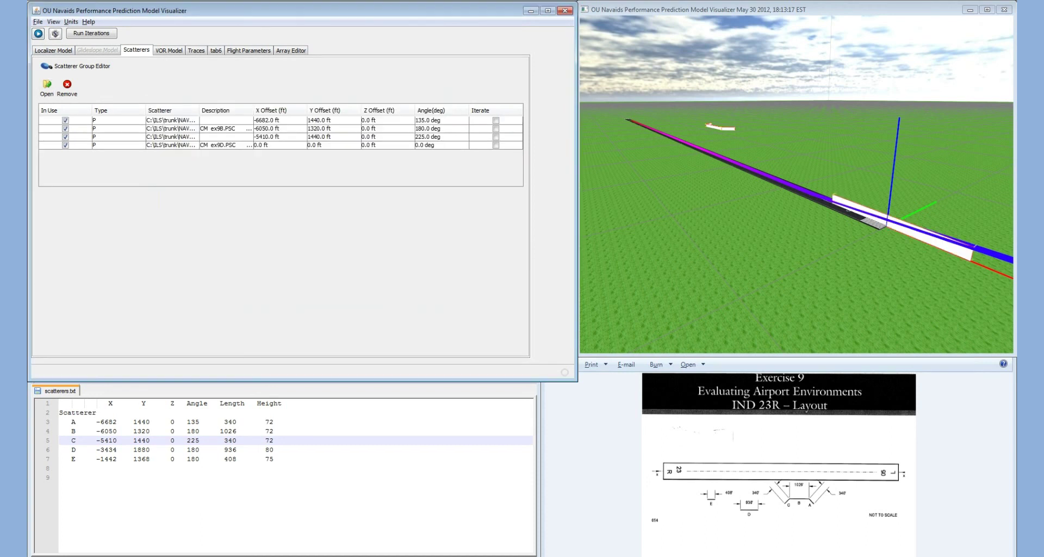
Step: Place the ex9D scatterer at an X offset of -3434 ft and a Y offset of 1880 ft
double_click(277, 145)
drag(277, 147, 227, 144)
text(-343)
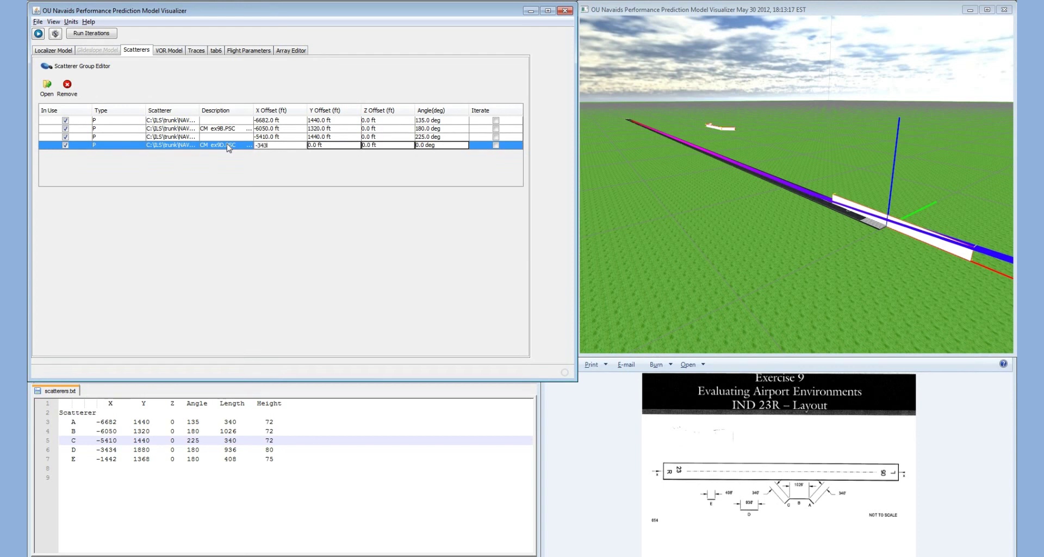
text(4)
key(Tab)
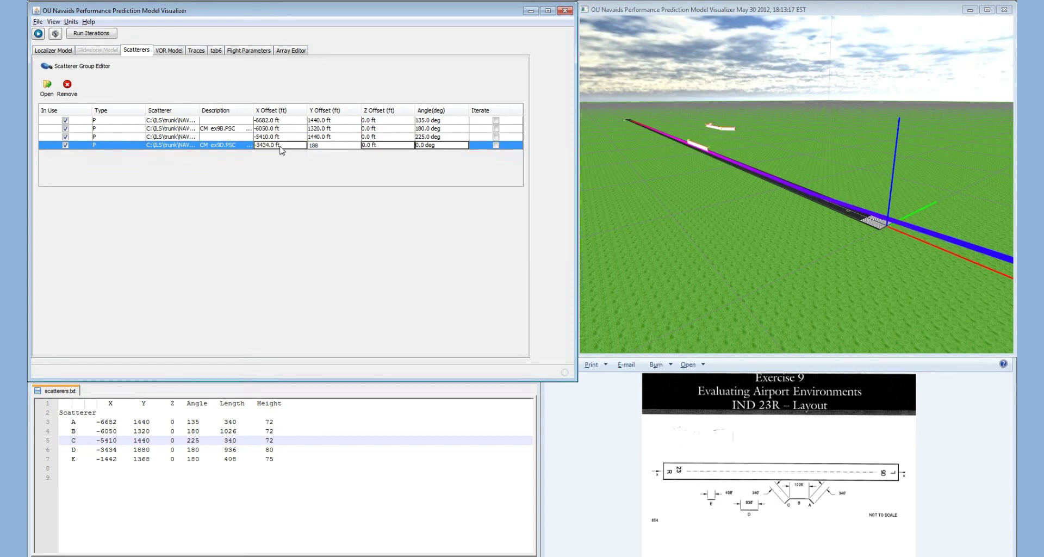
text(1880)
Step: Rotate the ex9D scatterer to an angle of 180 degrees
click(442, 145)
text(180)
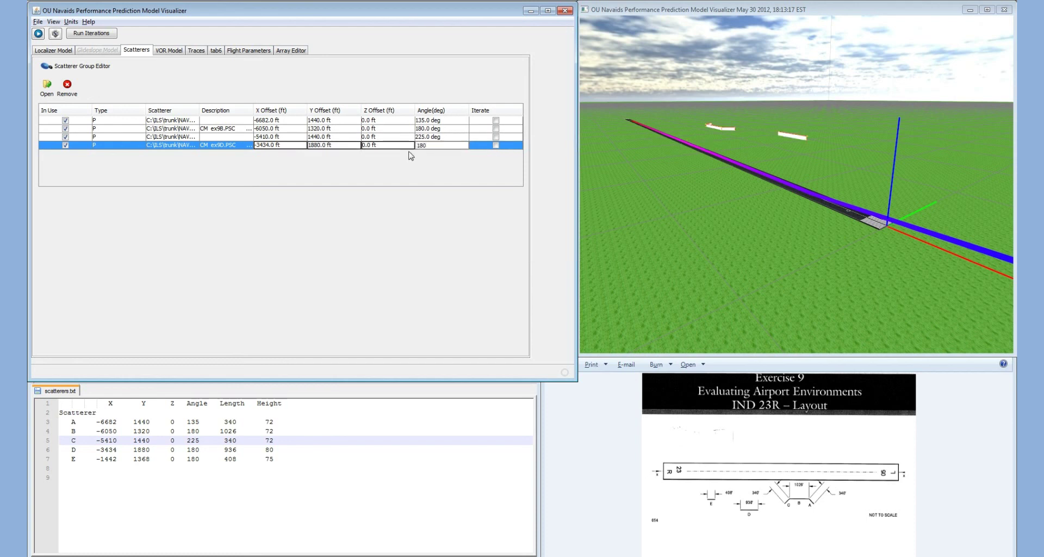
key(Return)
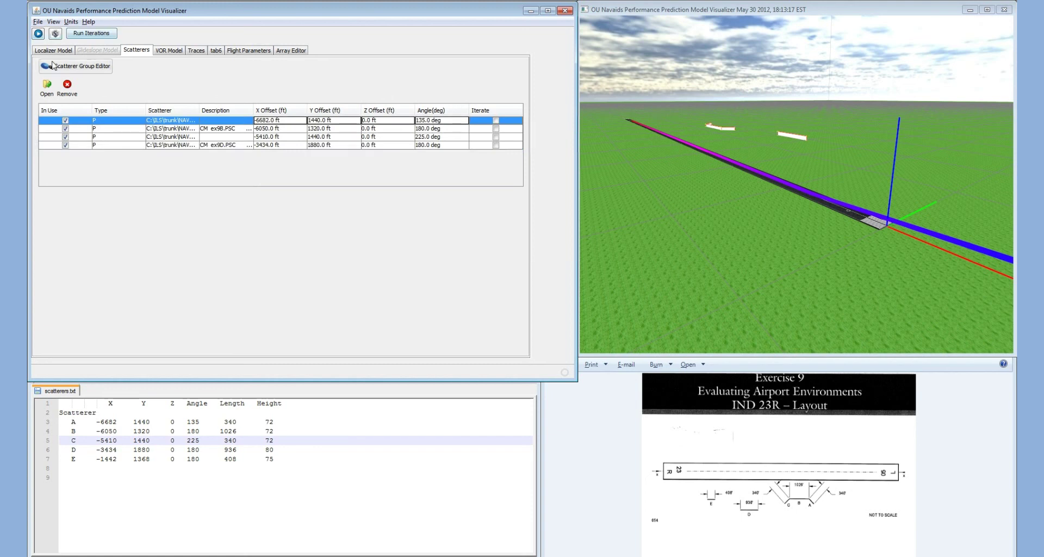
Step: Load the ex9E.PSC scatterer group as the fifth scatterer and set its X offset to -1442 ft
click(47, 91)
double_click(384, 151)
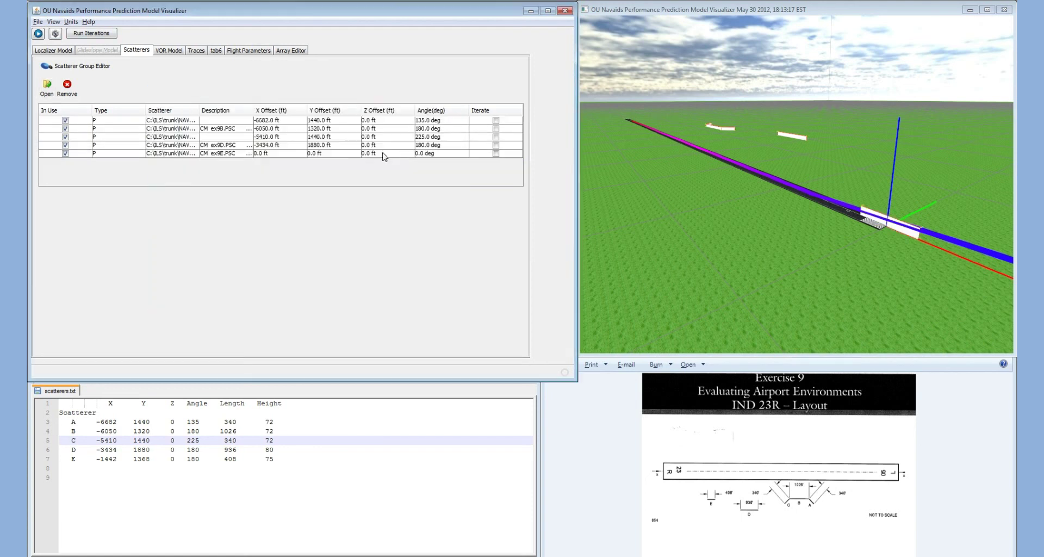
drag(279, 152, 238, 153)
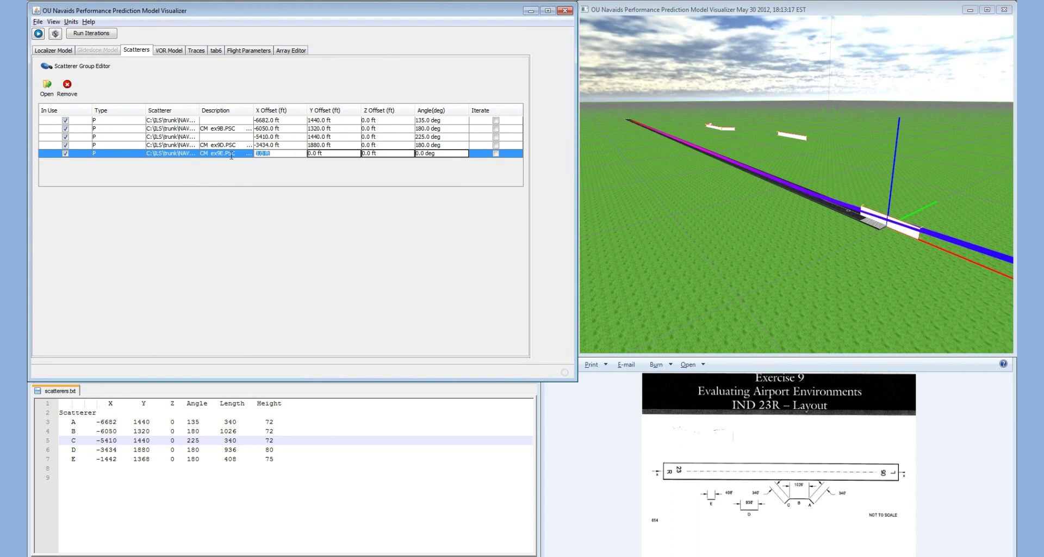
text(-1442)
key(Return)
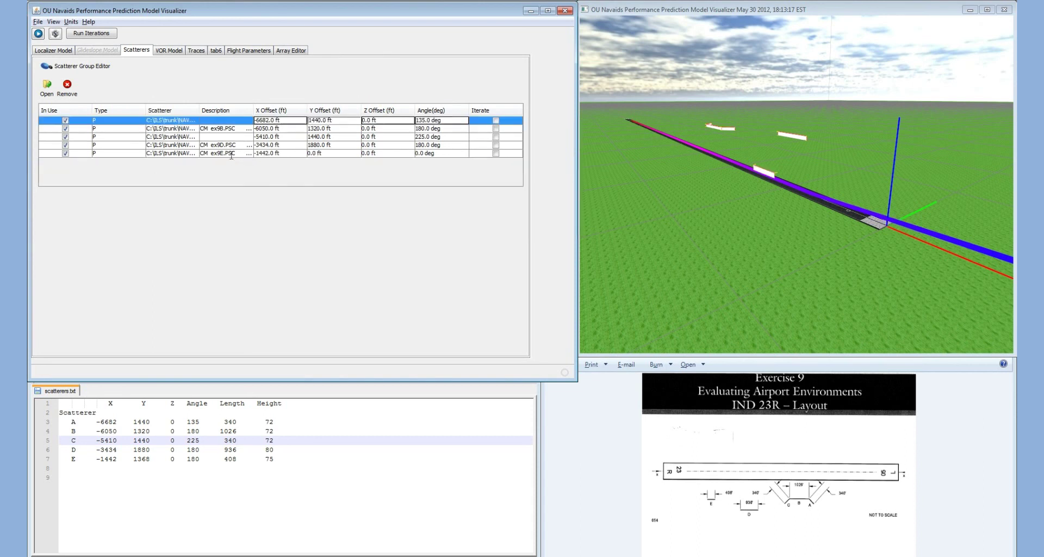
Step: Set the ex9E scatterer's Y offset to 1368 ft and its angle to 180 degrees
double_click(333, 154)
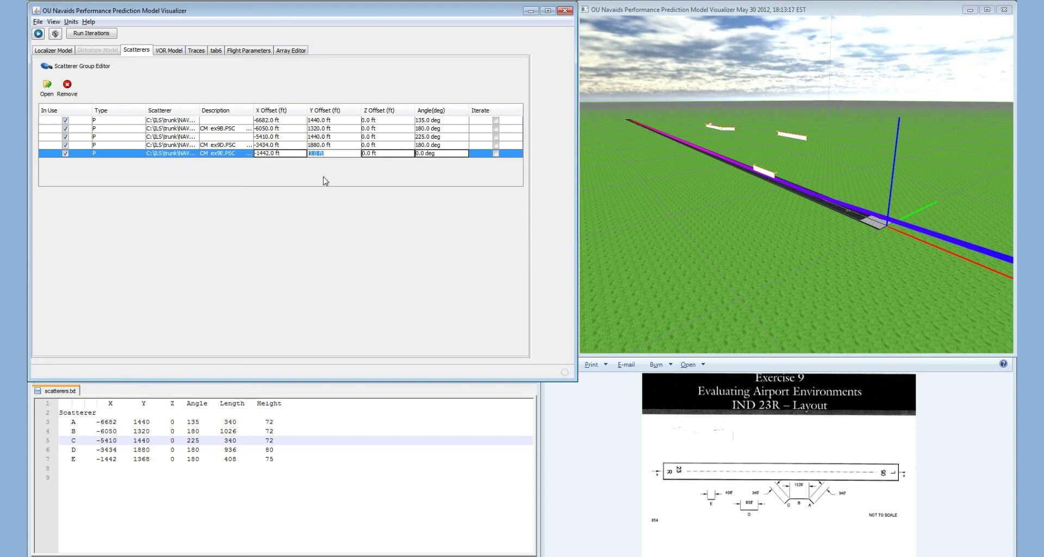
text(1368)
key(Tab)
double_click(445, 155)
drag(446, 156, 395, 156)
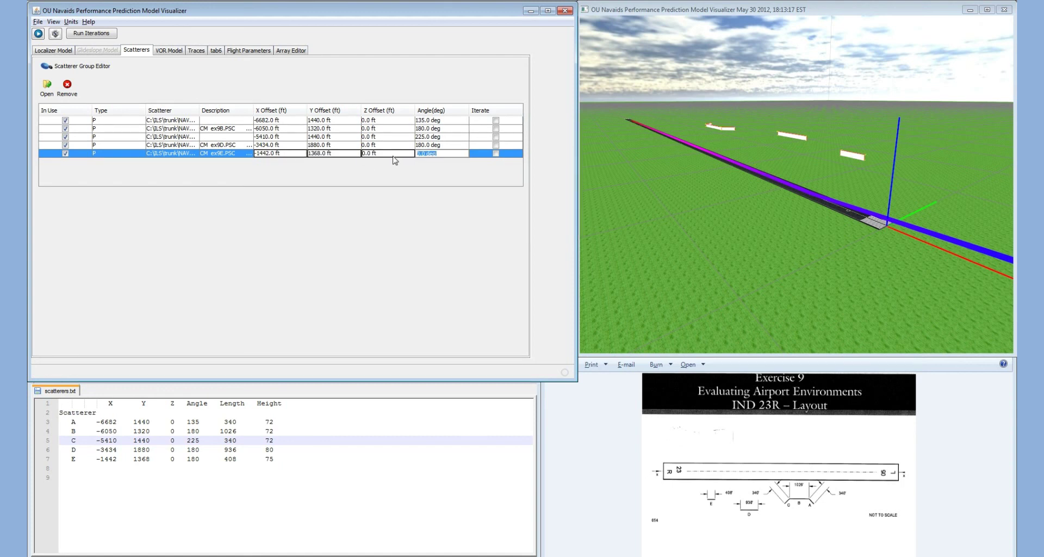
text(180)
key(Return)
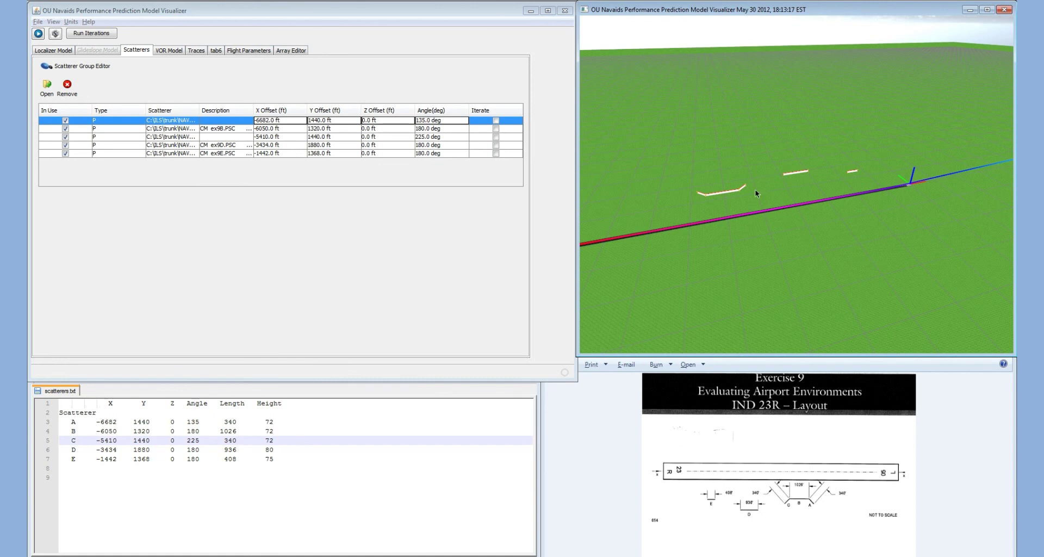
Step: Examine the placement and orientation of the five scatterers relative to the runway and localizer in the 3D view
drag(746, 187, 895, 231)
scroll(796, 184, up, 4)
scroll(796, 185, down, 1)
scroll(796, 184, up, 1)
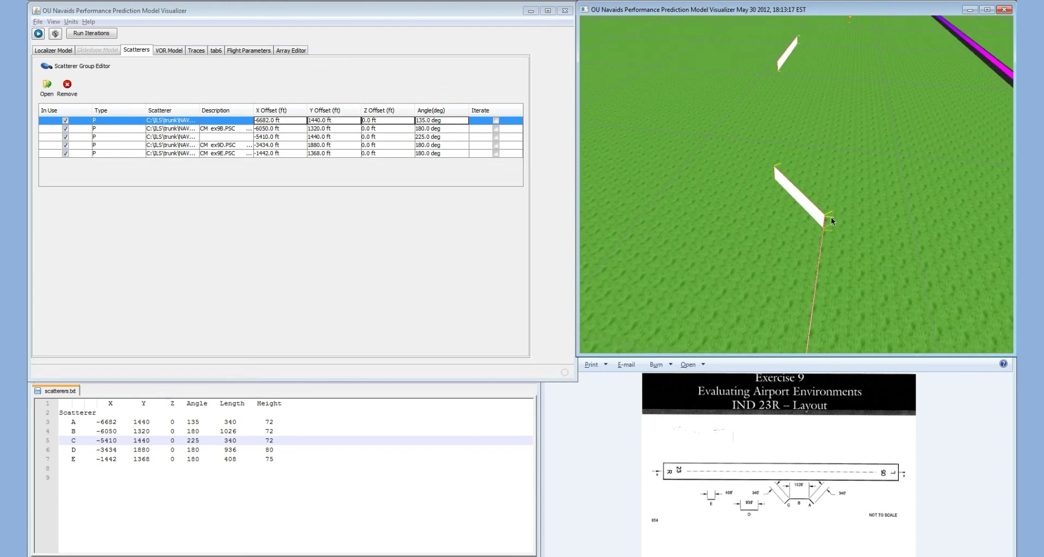
drag(842, 213, 835, 168)
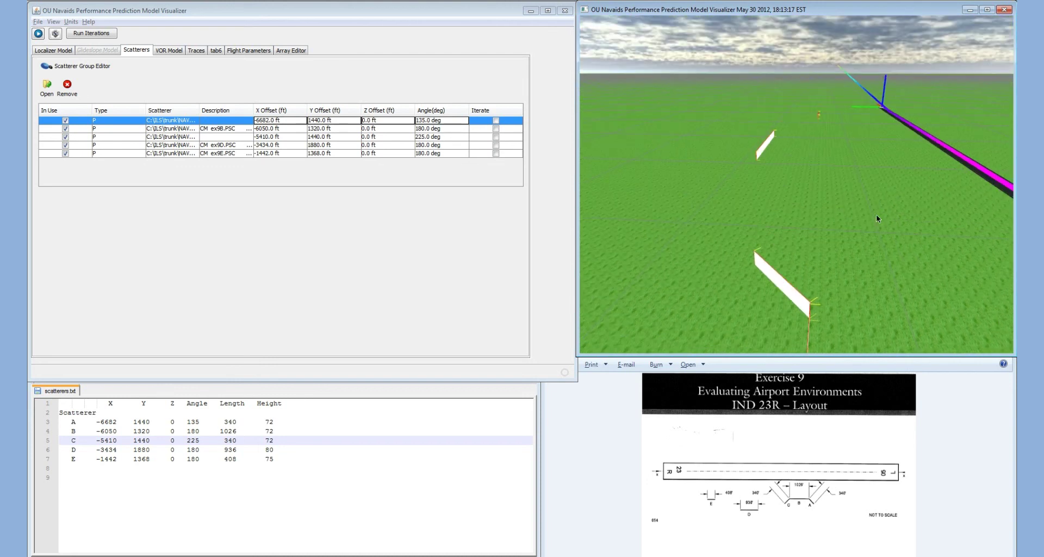
drag(876, 219, 874, 214)
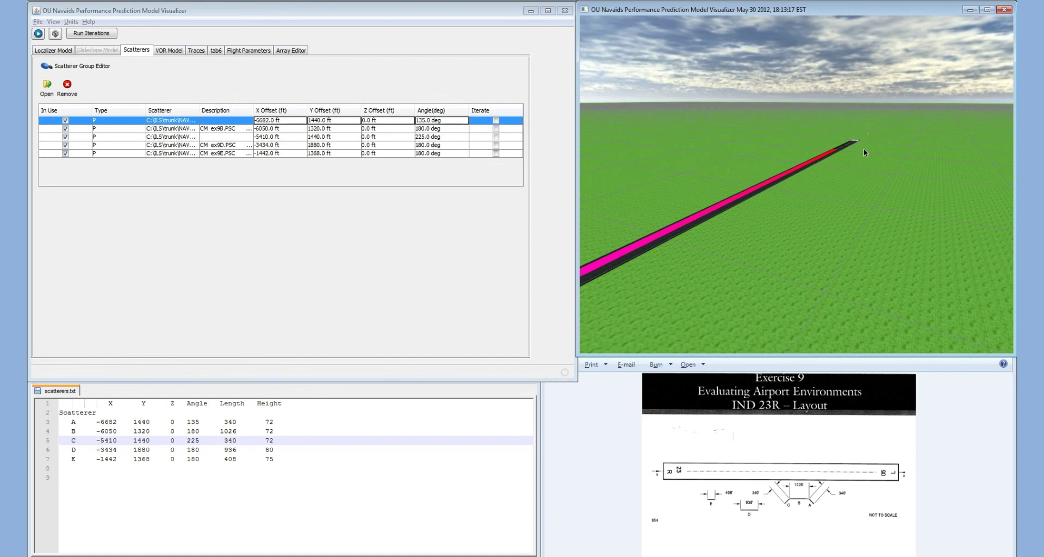
drag(864, 148, 843, 184)
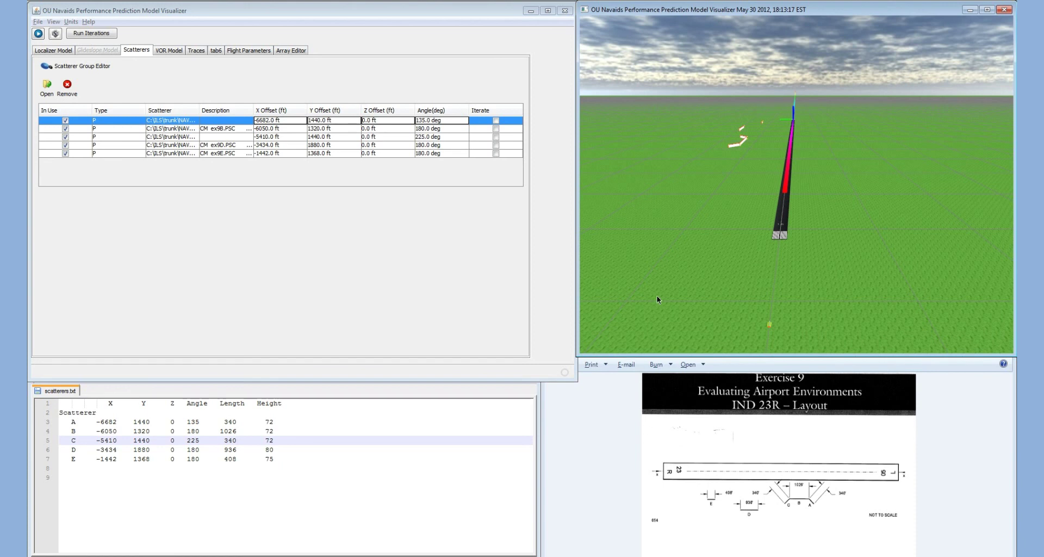
Step: Add a CDI Digital trace and set its Use Cls/Crs option to Course
click(197, 52)
click(43, 63)
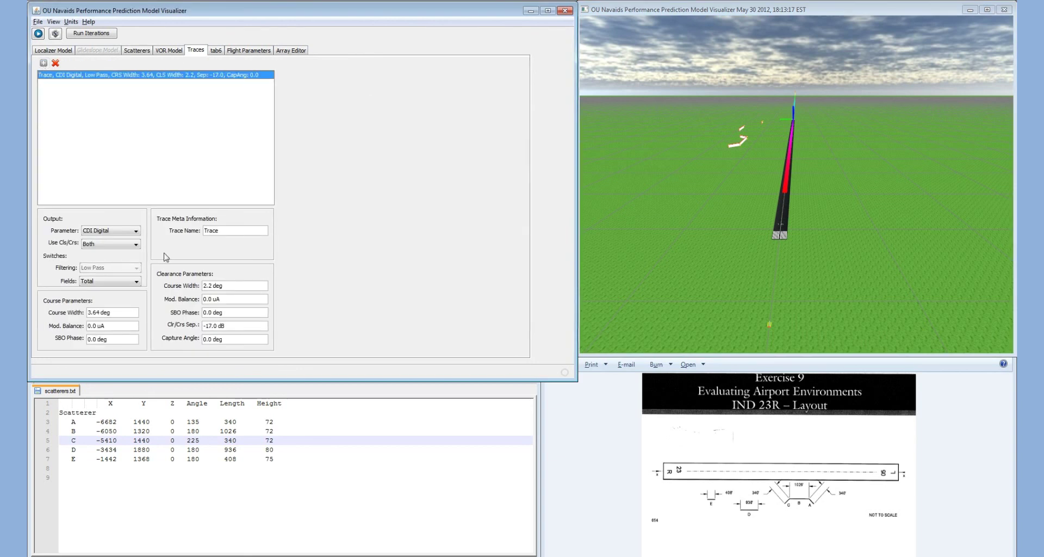
click(112, 245)
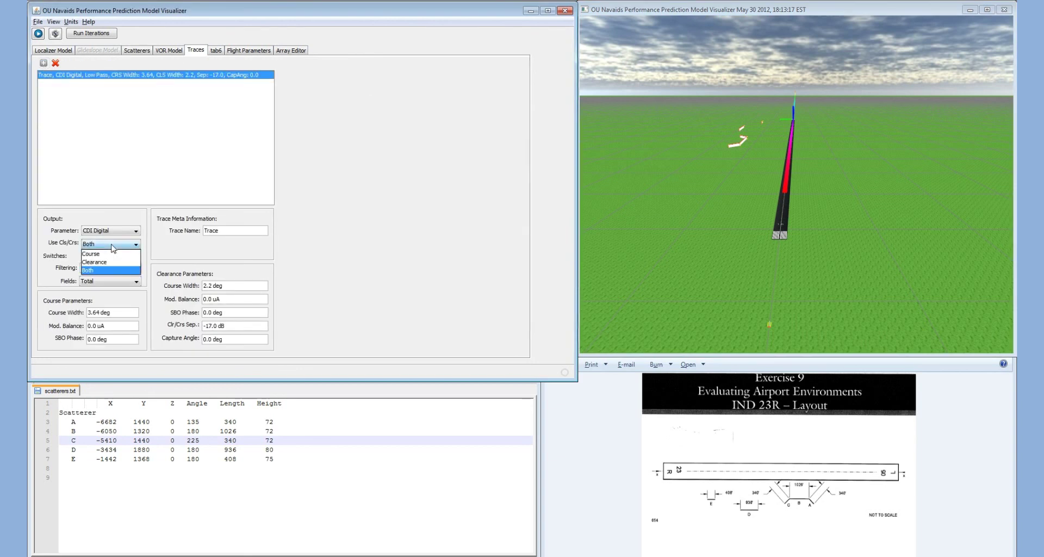
click(114, 254)
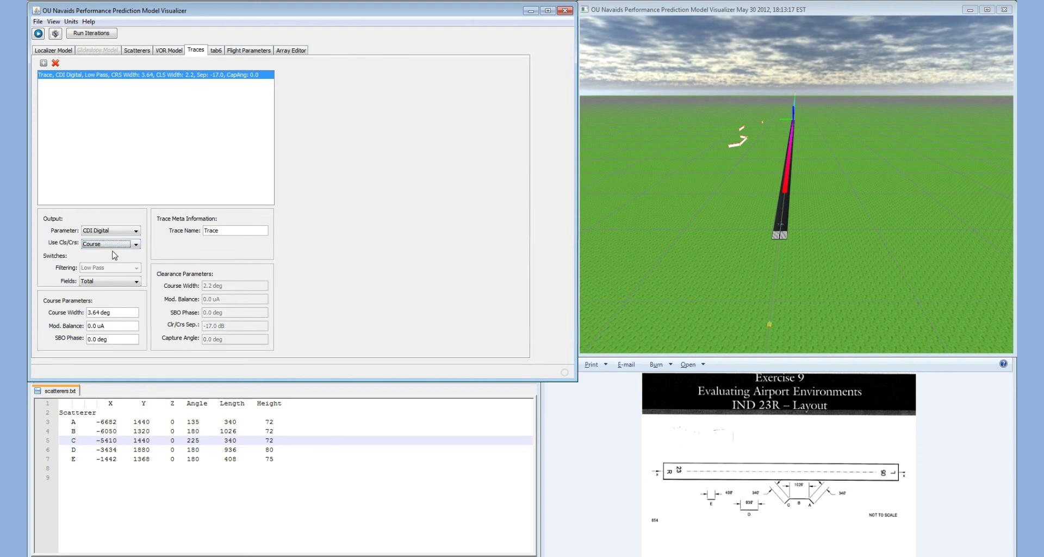
Step: Run the localizer model to plot the CDI graph and reposition the graph so the facility parameters can be read
click(59, 54)
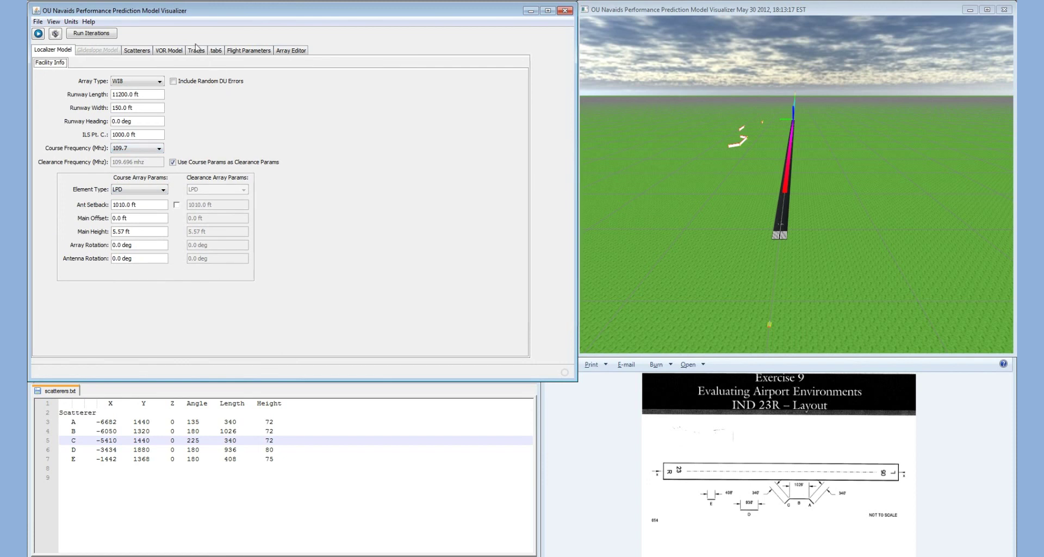
click(43, 34)
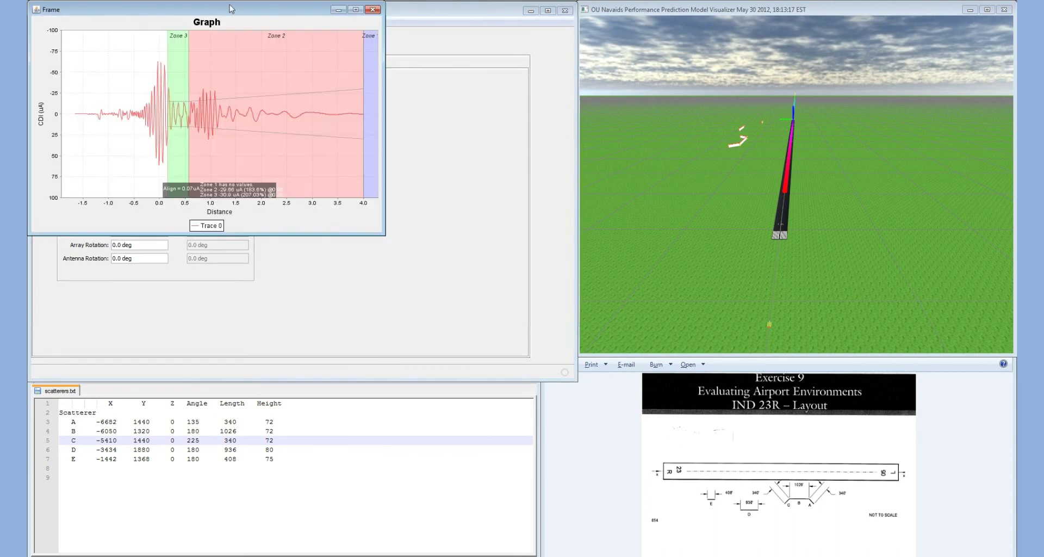
drag(221, 12, 466, 190)
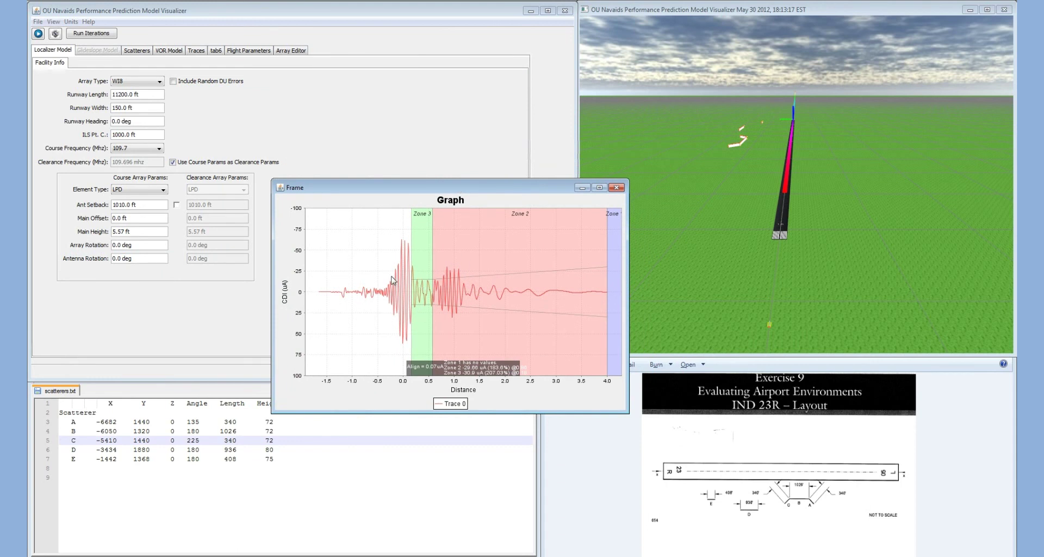
Step: Rerun the localizer model with the WI14 array type and place its CDI graph side by side with the previous graph
click(571, 469)
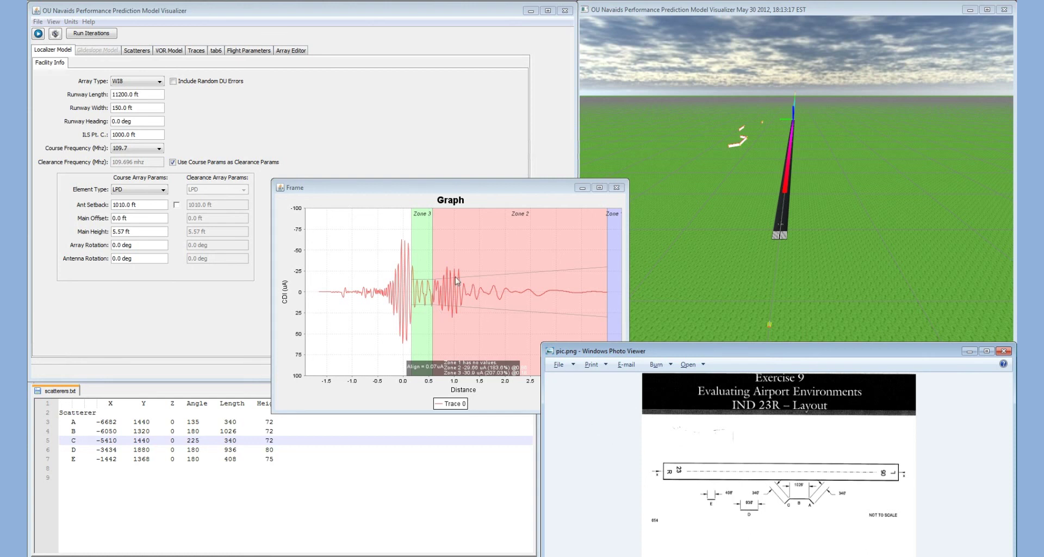
click(161, 83)
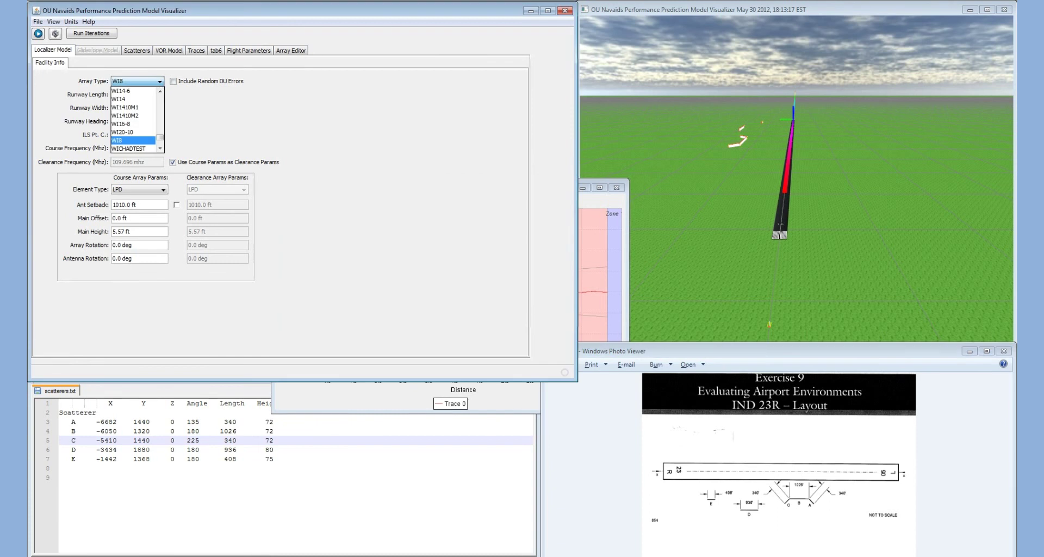
click(144, 99)
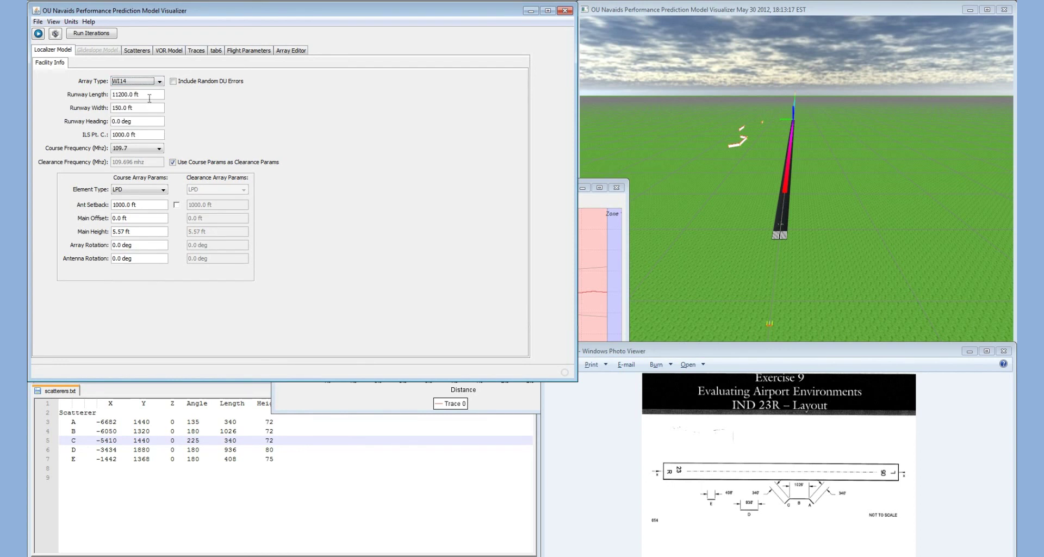
click(39, 34)
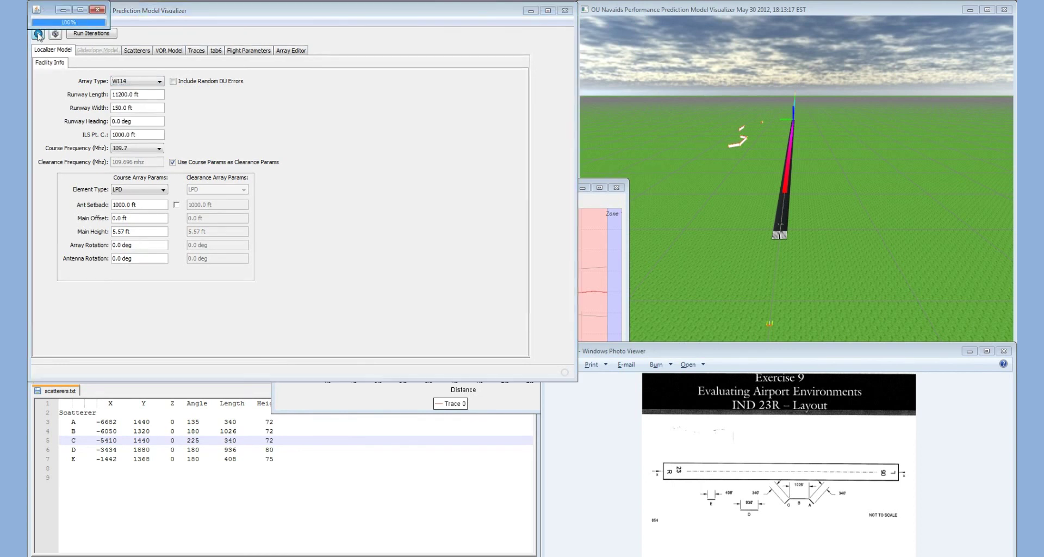
drag(190, 12, 803, 166)
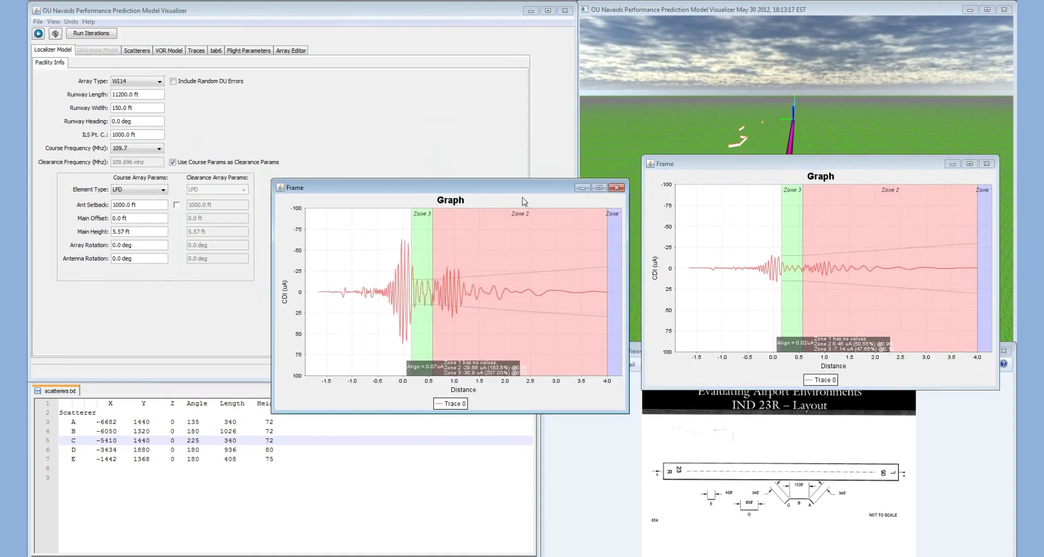
drag(517, 192, 529, 169)
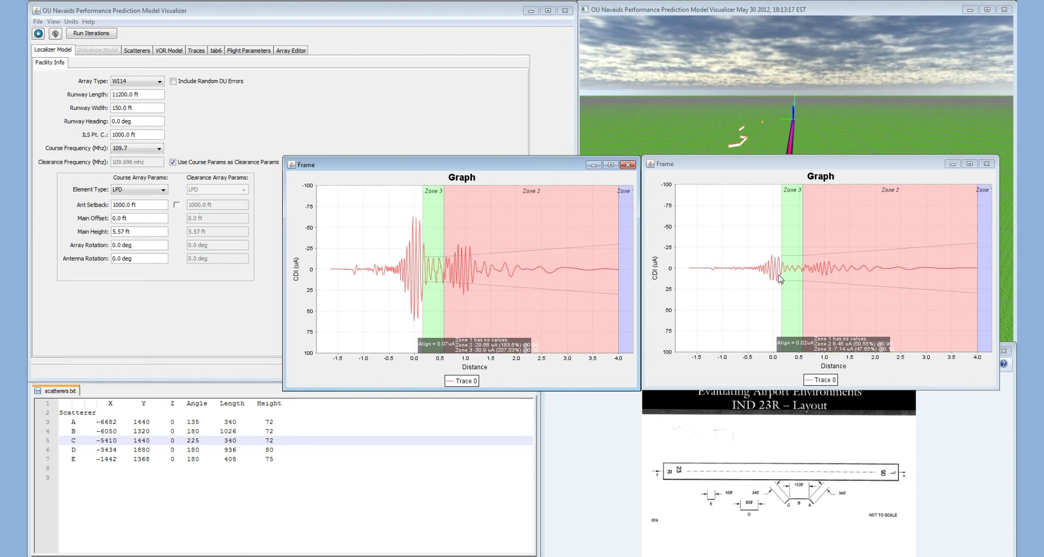
Step: Change the array type to WI14-10 and set the CDI trace's Use Cls/Crs option to Both
click(156, 83)
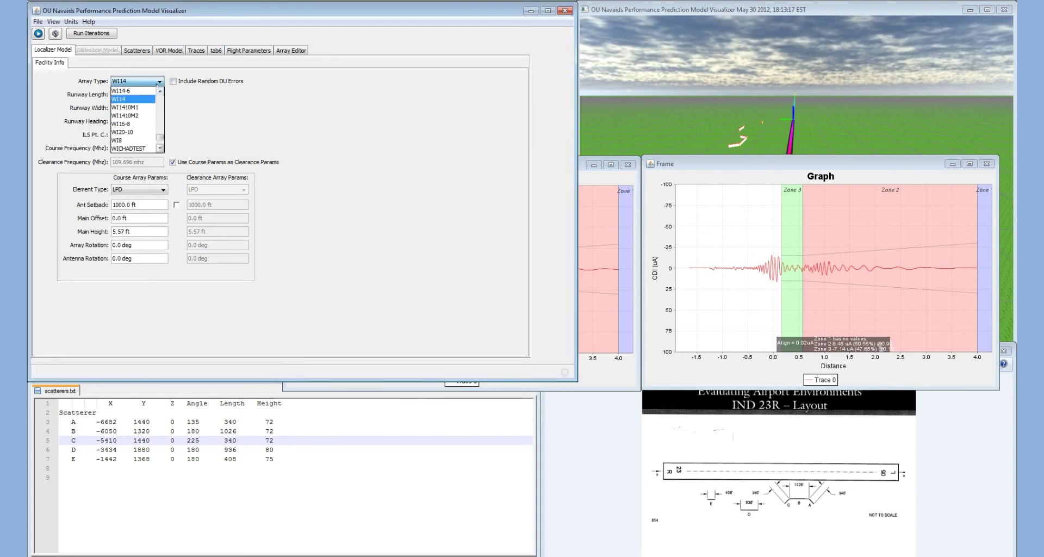
scroll(161, 95, up, 1)
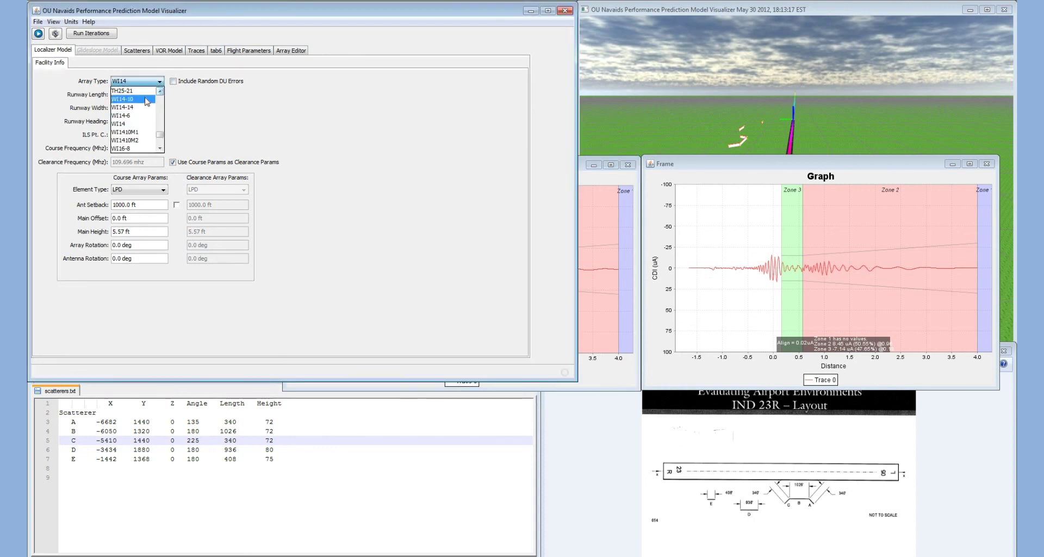
click(143, 99)
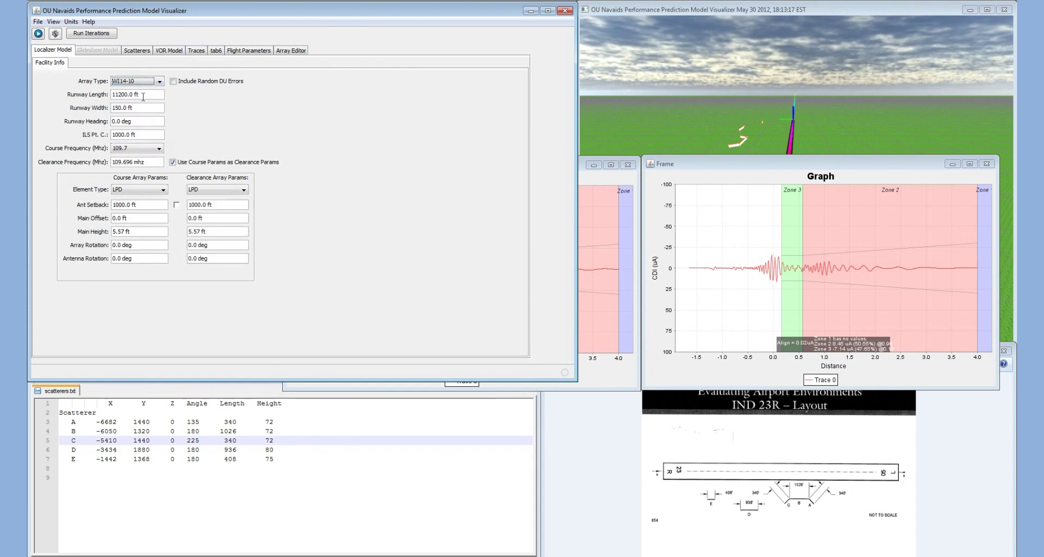
click(195, 51)
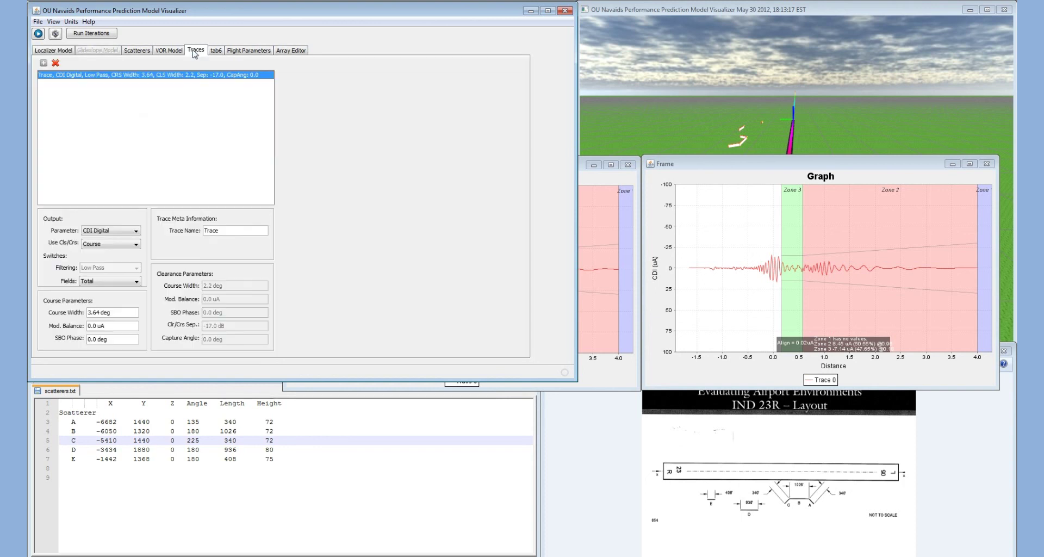
click(118, 245)
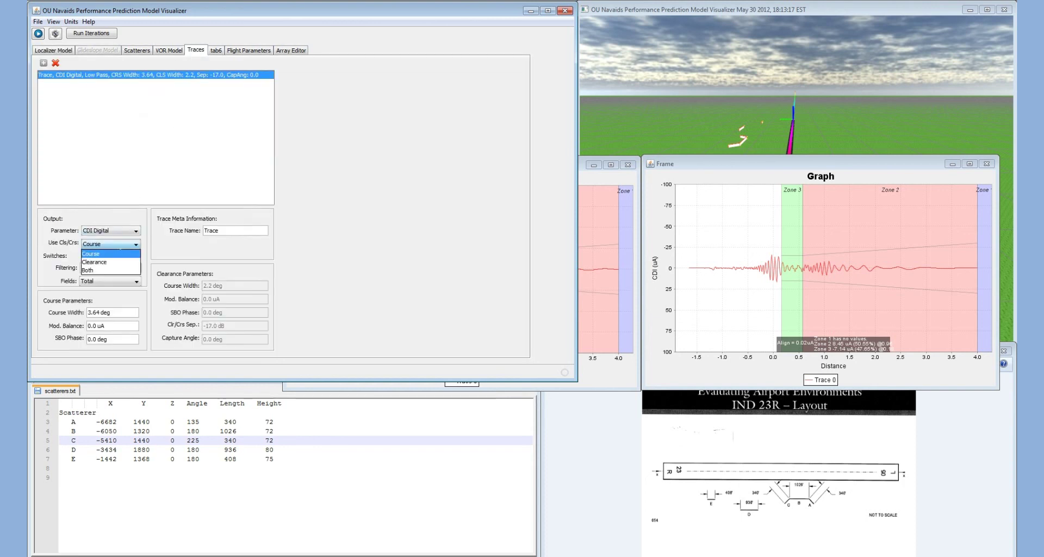
click(110, 270)
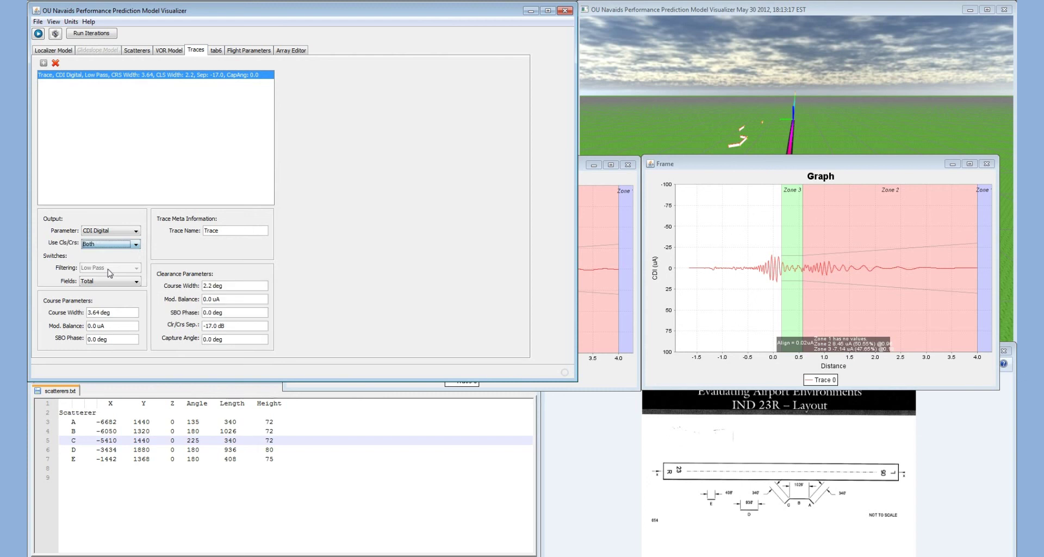
Step: Run the localizer model for the WI14-10 array and arrange the three CDI graphs so they can all be seen together
click(53, 51)
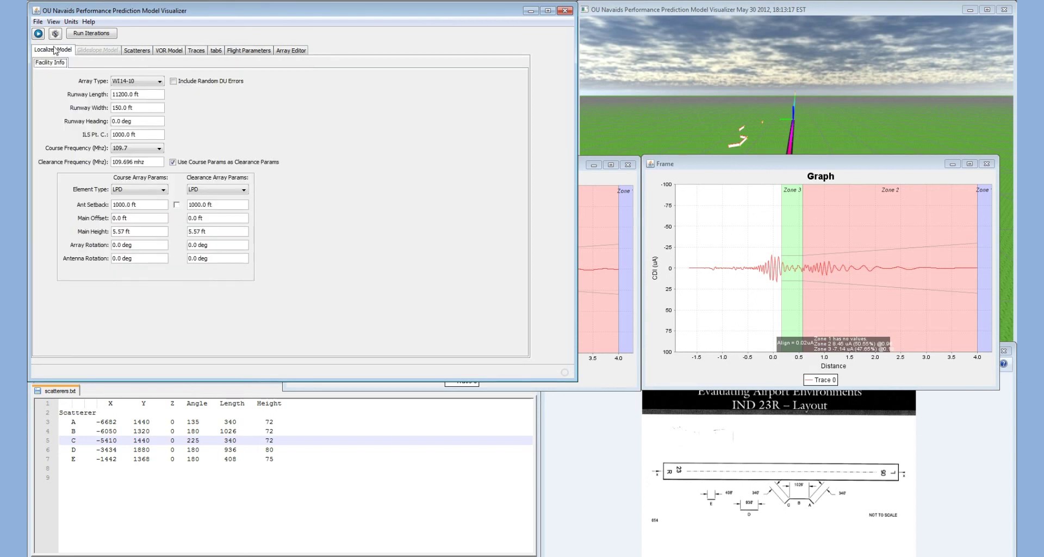
click(38, 34)
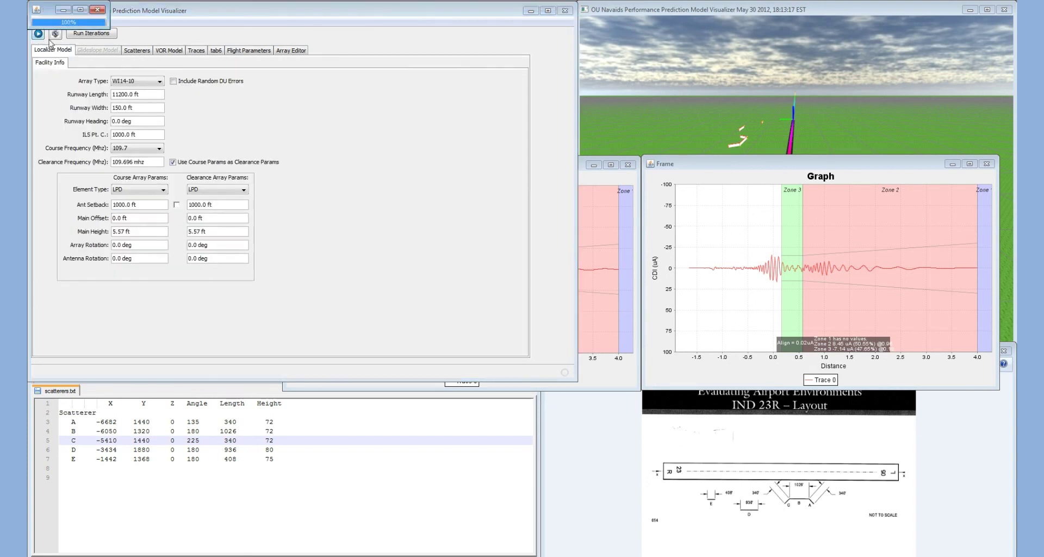
drag(183, 19, 298, 206)
click(587, 292)
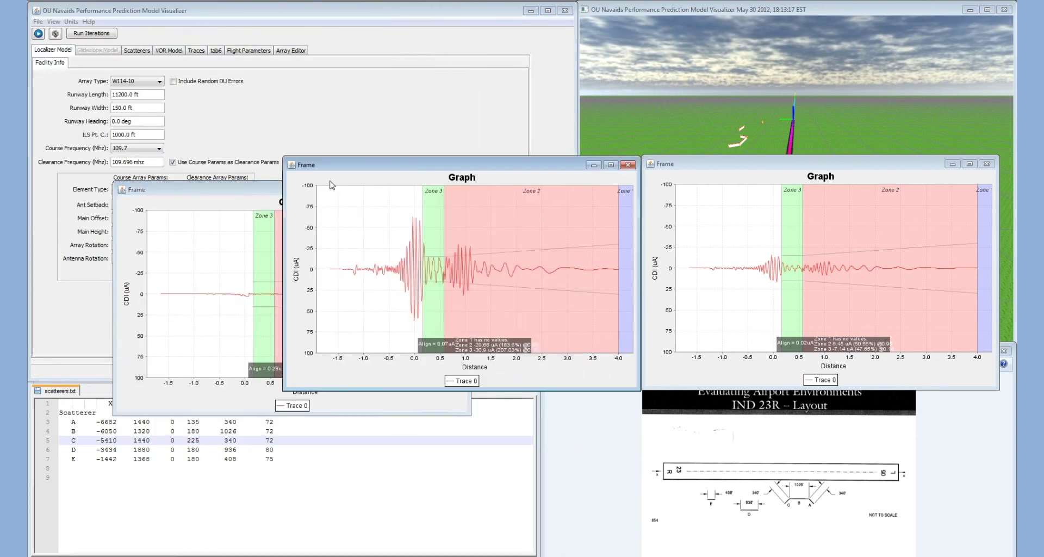
drag(346, 170, 217, 99)
drag(233, 195, 402, 346)
drag(671, 164, 543, 94)
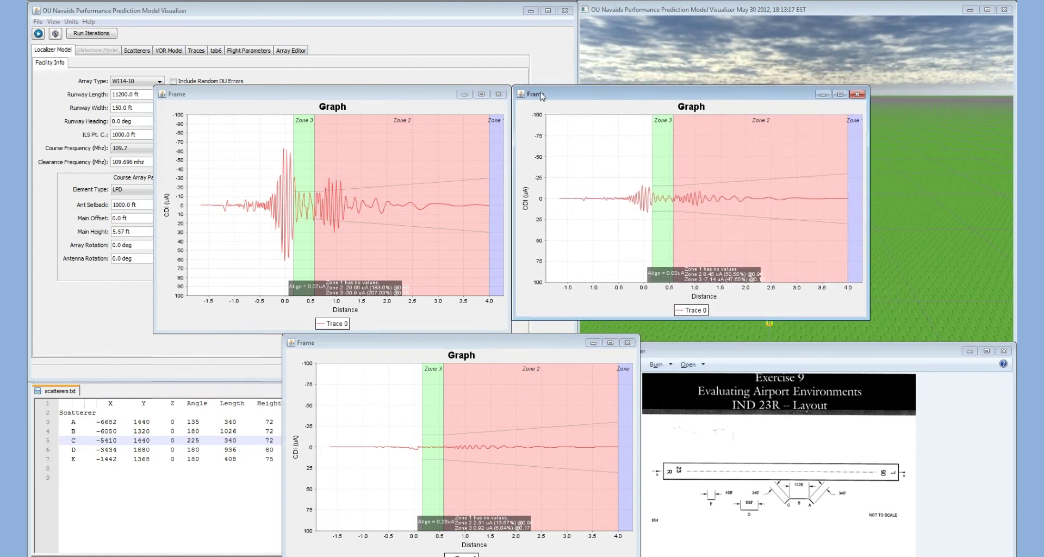
Step: Compare the three arrays' CDI graphs and review the Exercise 9 background description in Windows Photo Viewer
click(315, 174)
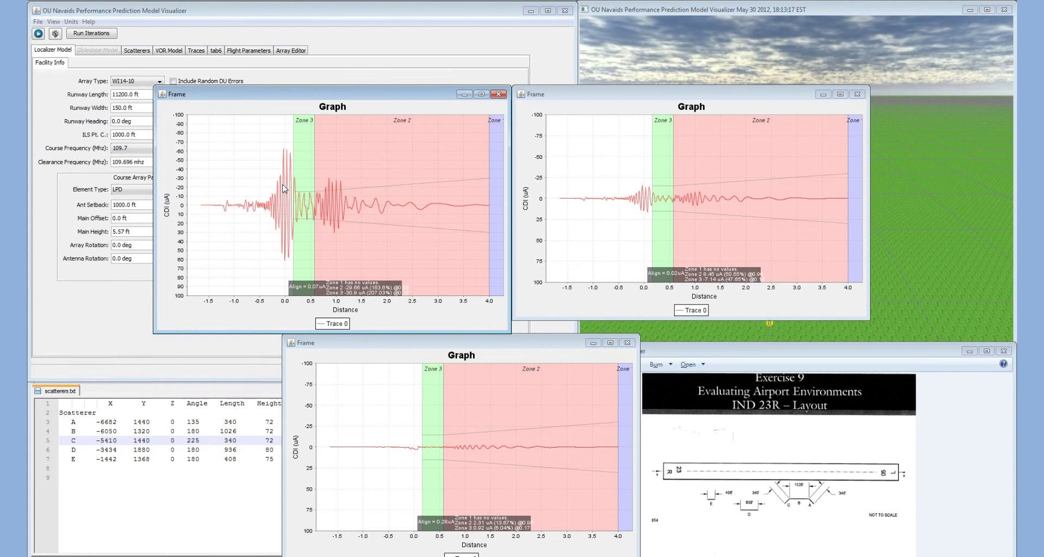
click(684, 207)
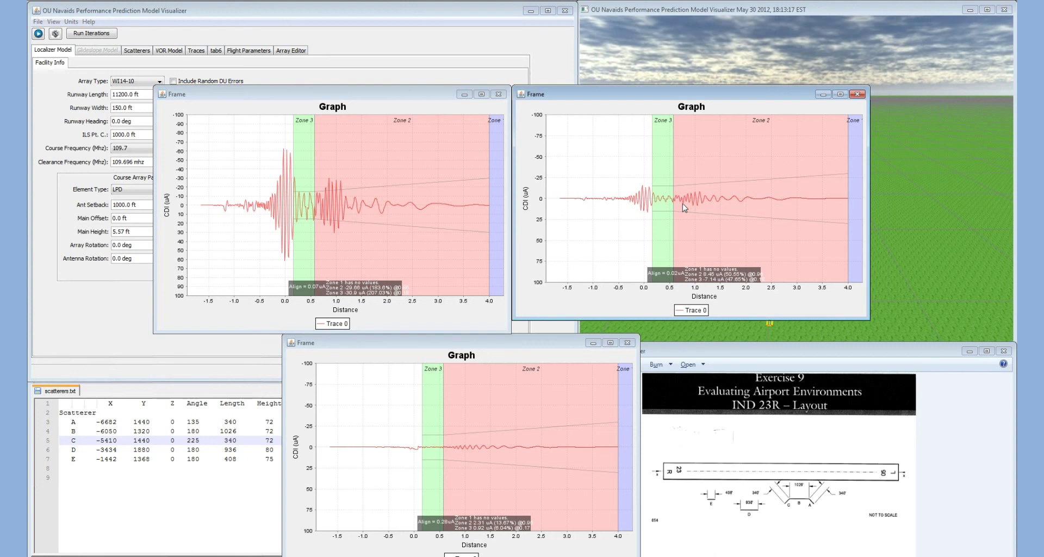
mouse_move(684, 207)
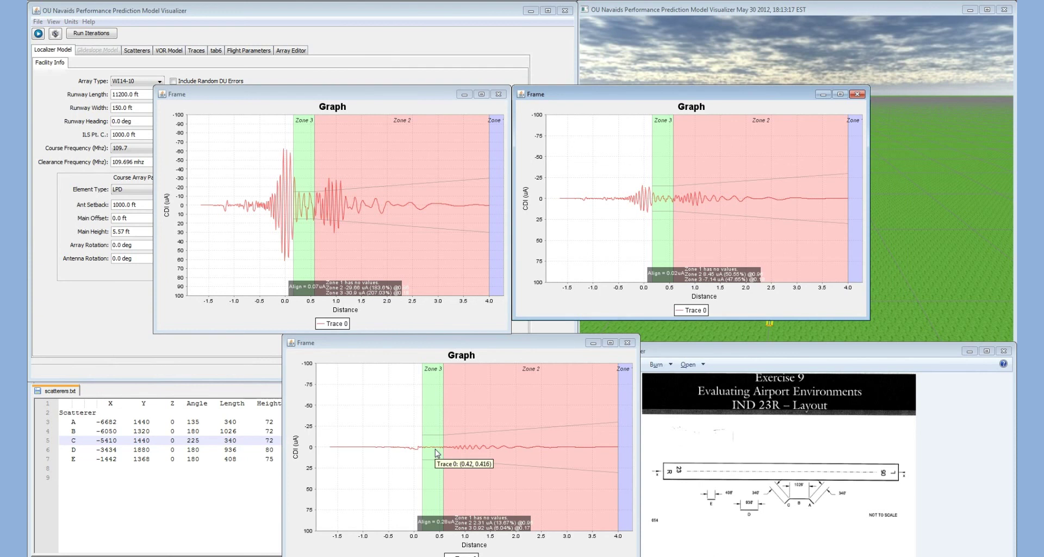
click(943, 478)
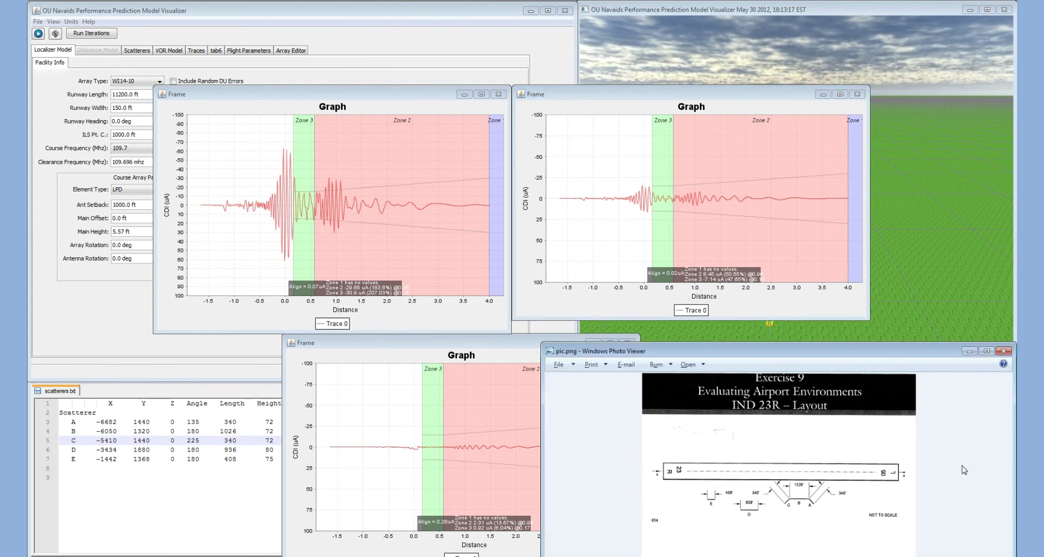
key(Left)
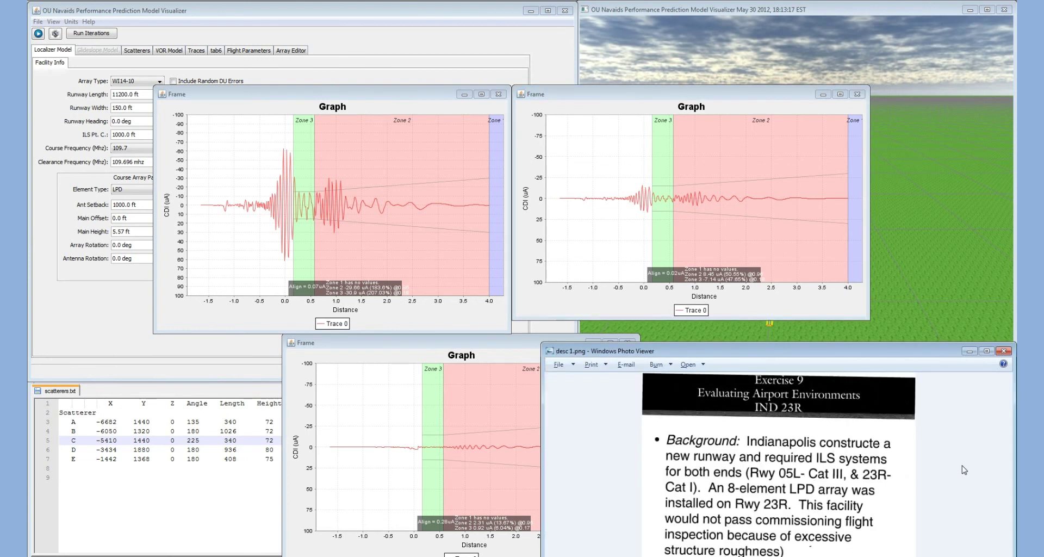
key(Right)
click(464, 343)
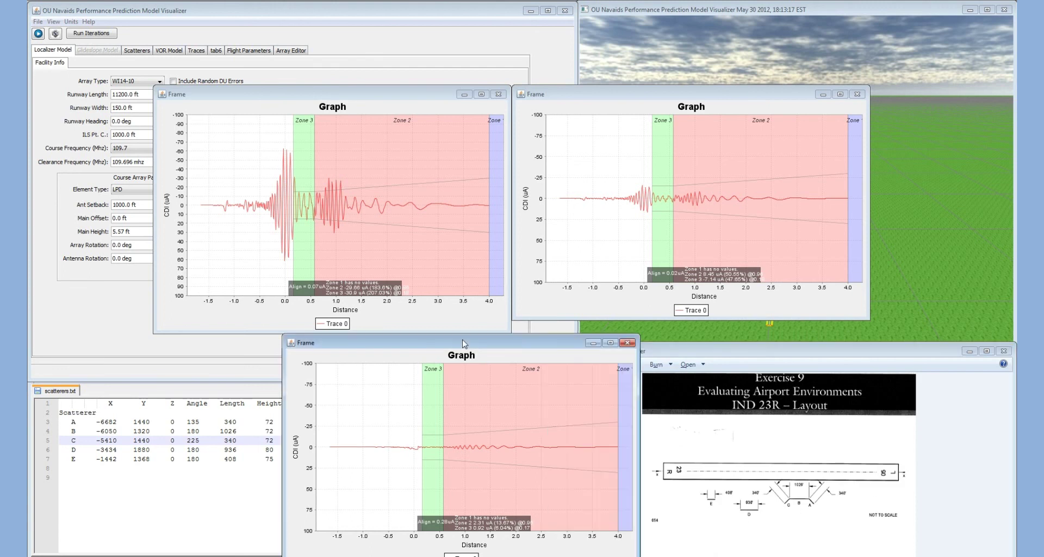